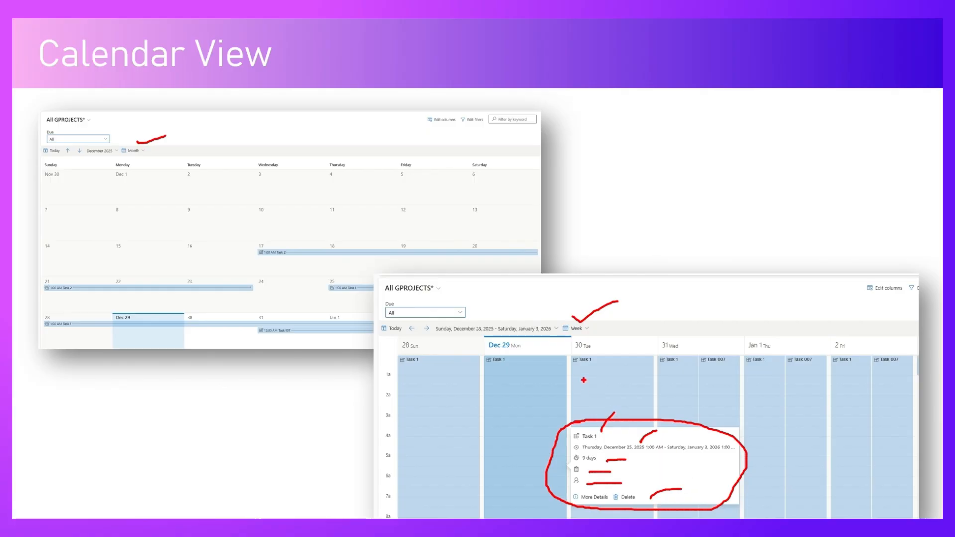
key(Escape)
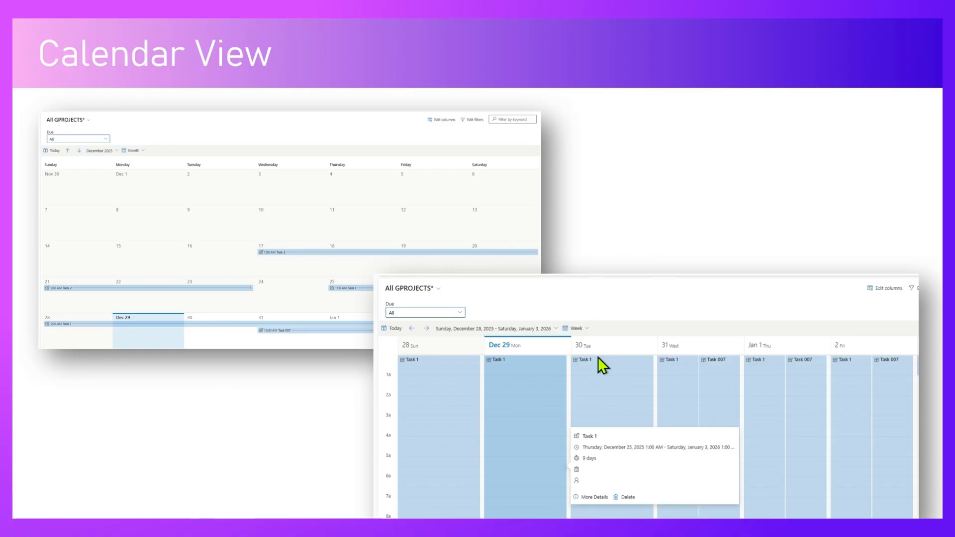
key(Right)
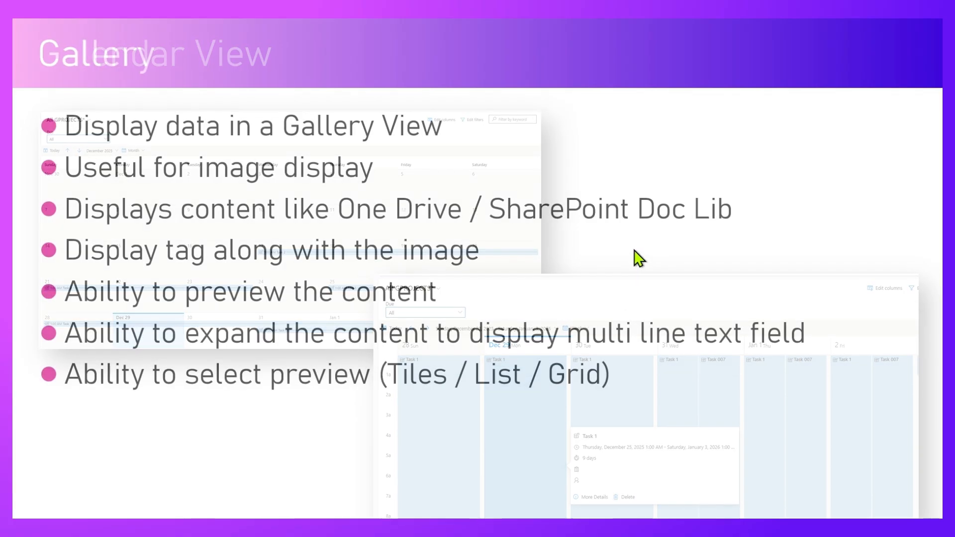
Step: Switch to the Dynamics 365 app and page the GPROJECTS day calendar forward to January 6, 2026
key(alt+Tab)
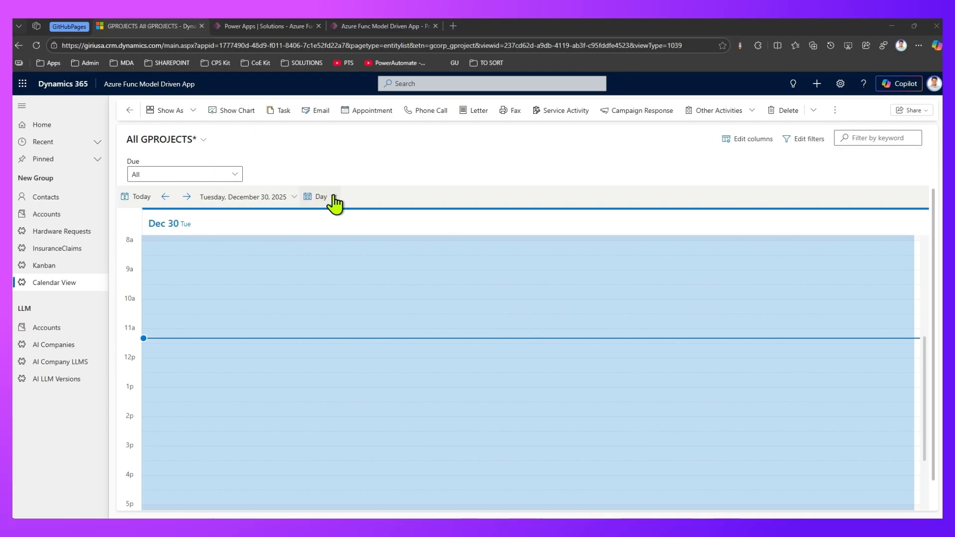
click(187, 198)
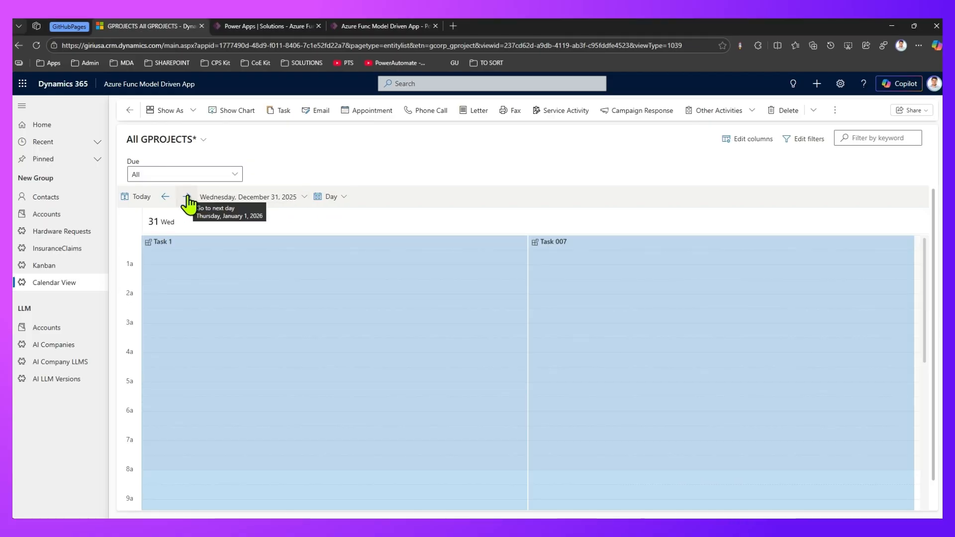
click(187, 197)
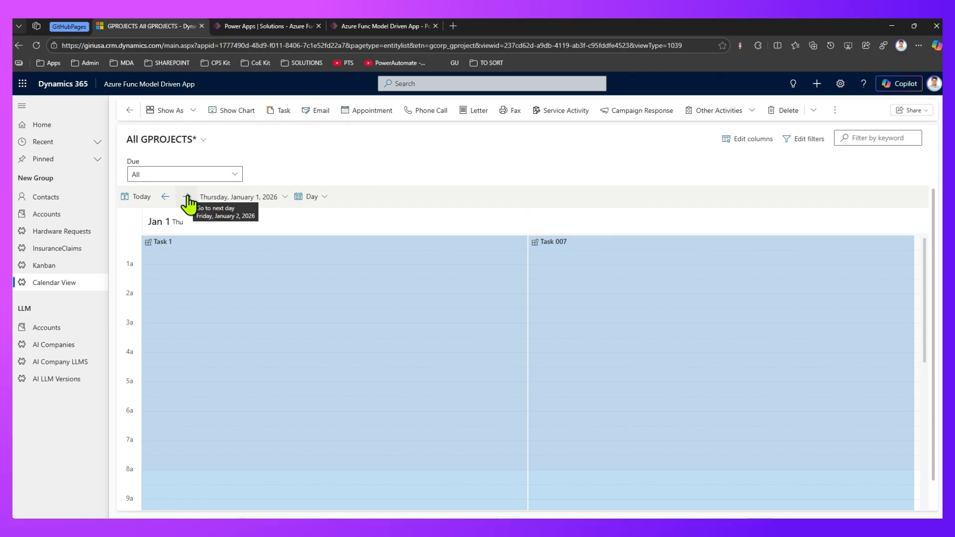
click(188, 199)
click(188, 199)
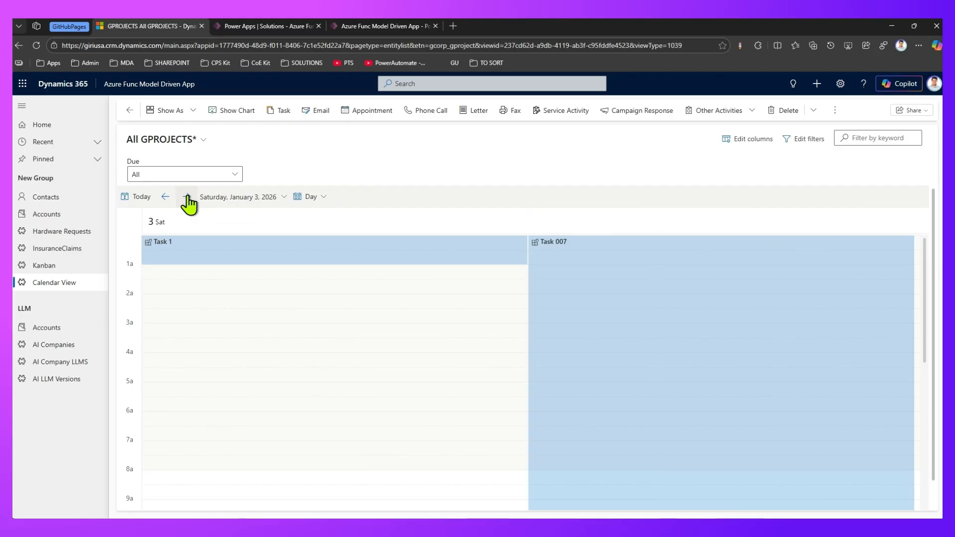
click(189, 199)
click(188, 199)
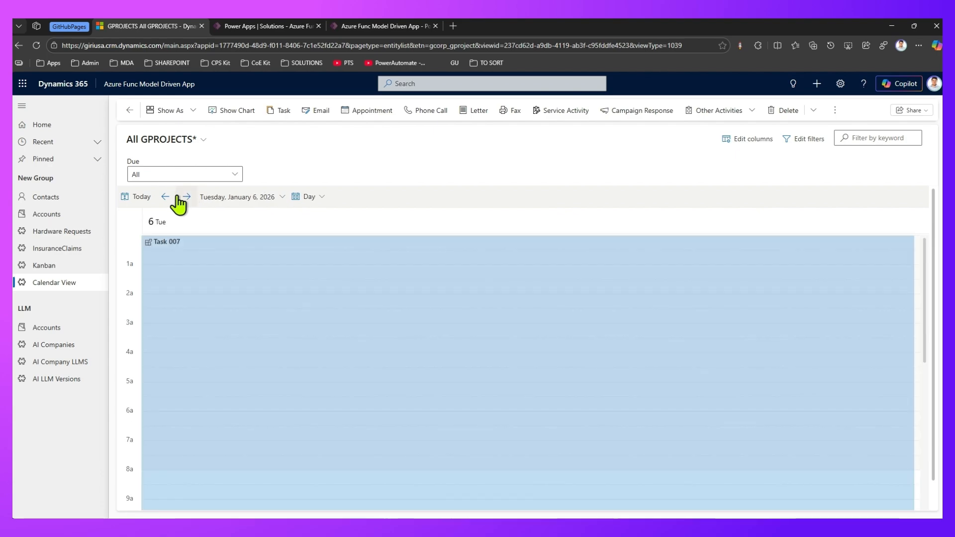
Step: Show the calendar by week and look over the Task 007 entries for January 4 to 10, 2026
click(308, 197)
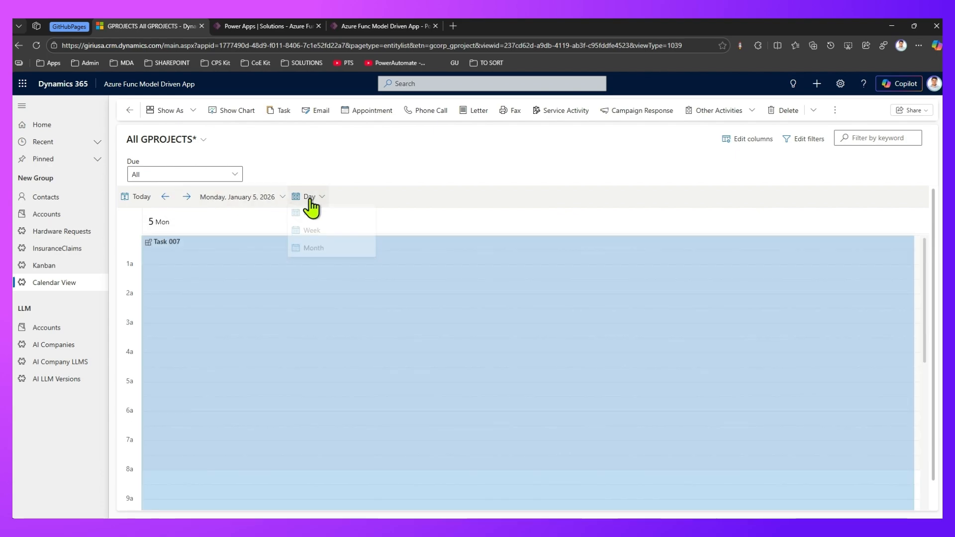
click(318, 234)
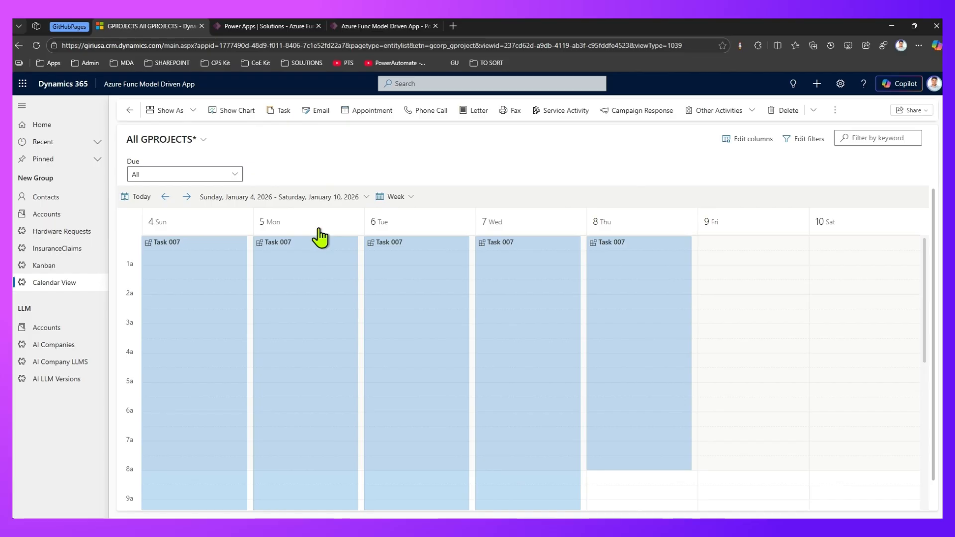
scroll(384, 279, down, 2)
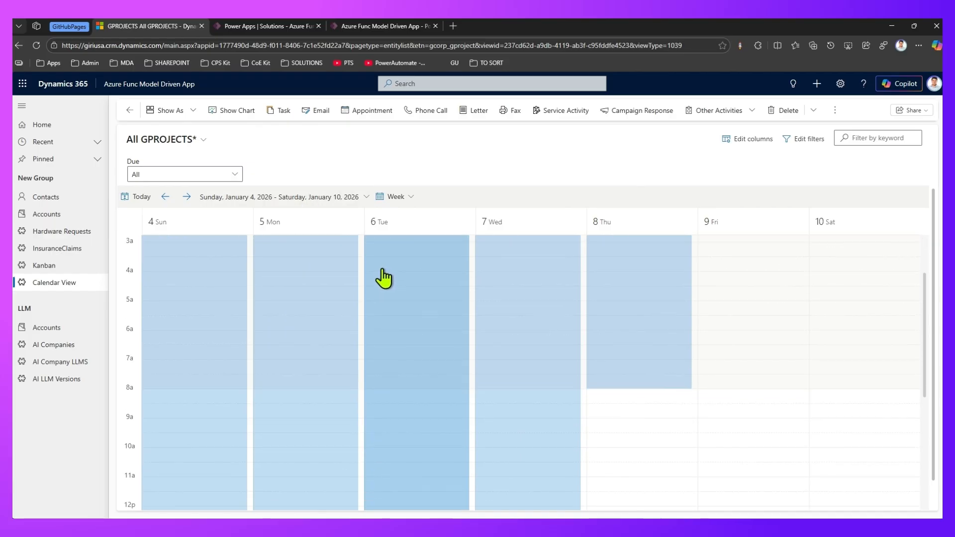
scroll(384, 278, up, 2)
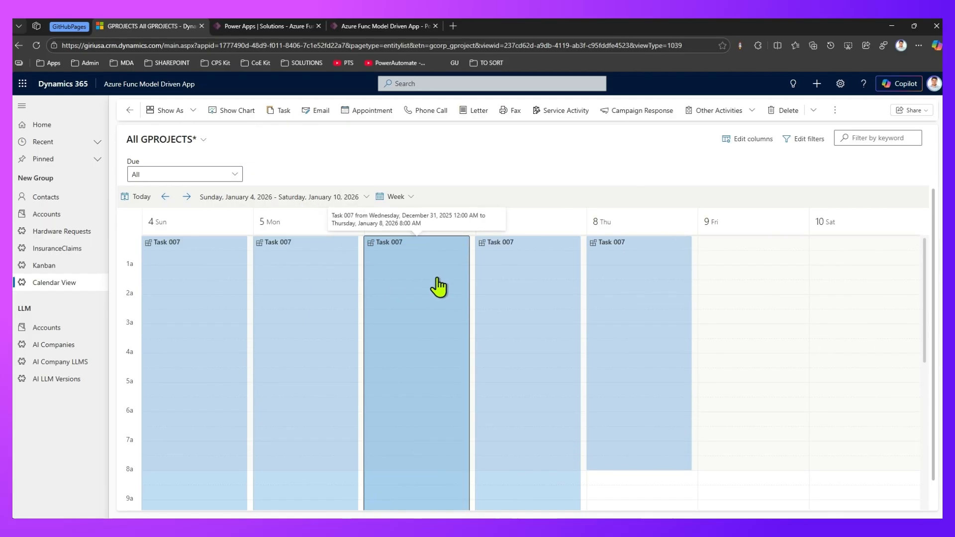
Step: Open the full record of Task 007 from its entry on Tuesday, January 6
click(446, 304)
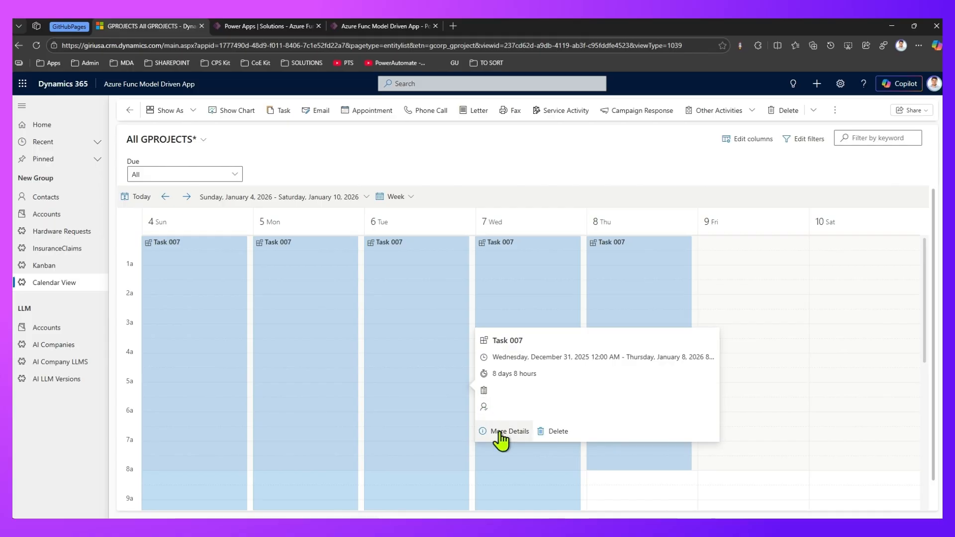
scroll(402, 327, down, 1)
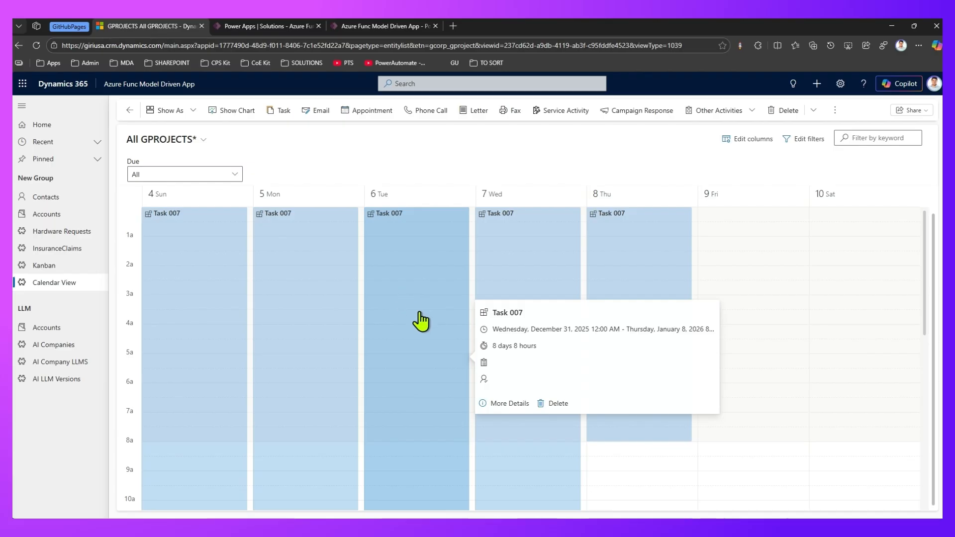
click(516, 404)
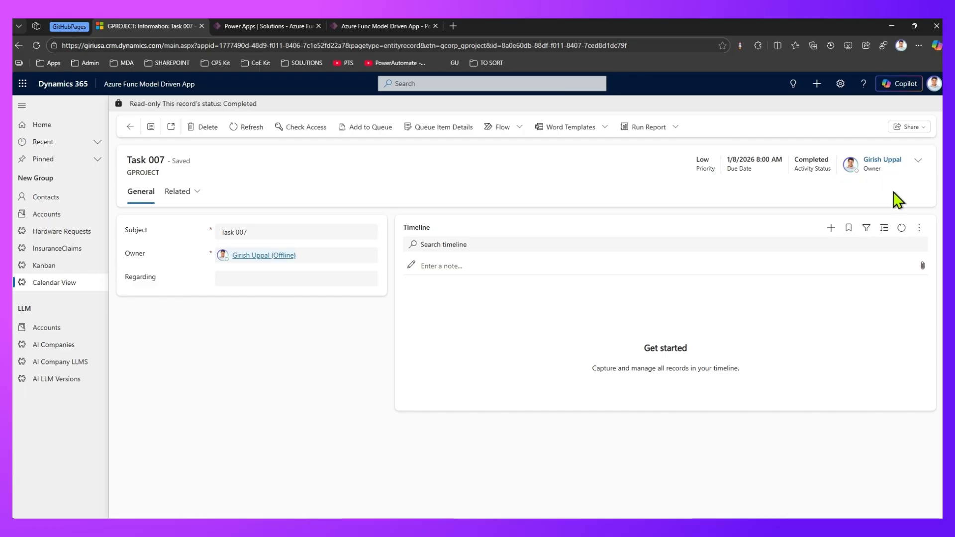
Step: Check the related options of the Task 007 record and return to the calendar
click(177, 194)
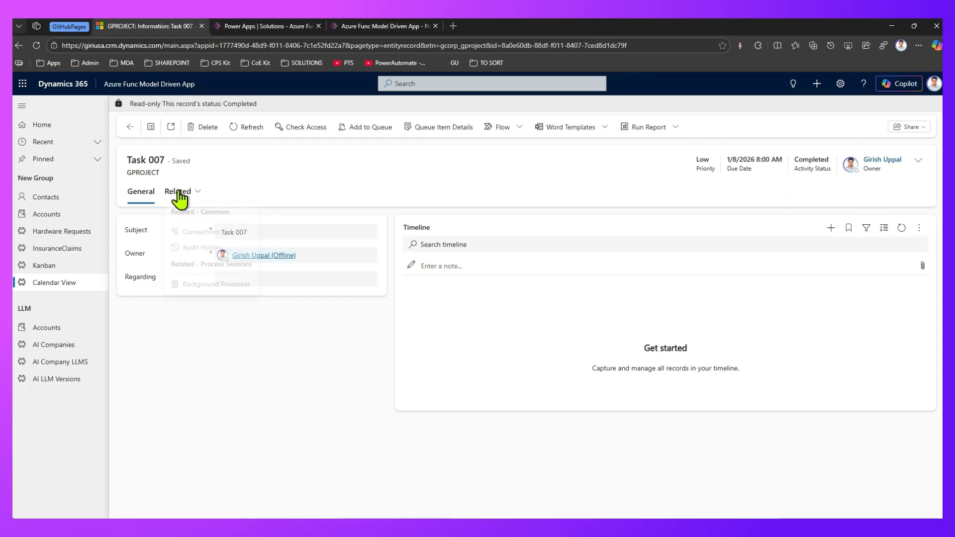
click(195, 180)
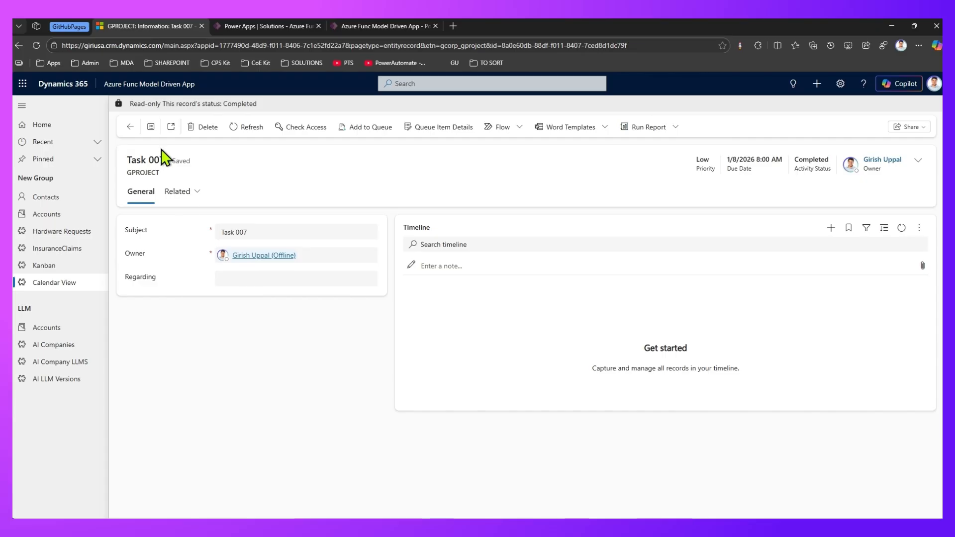
click(131, 128)
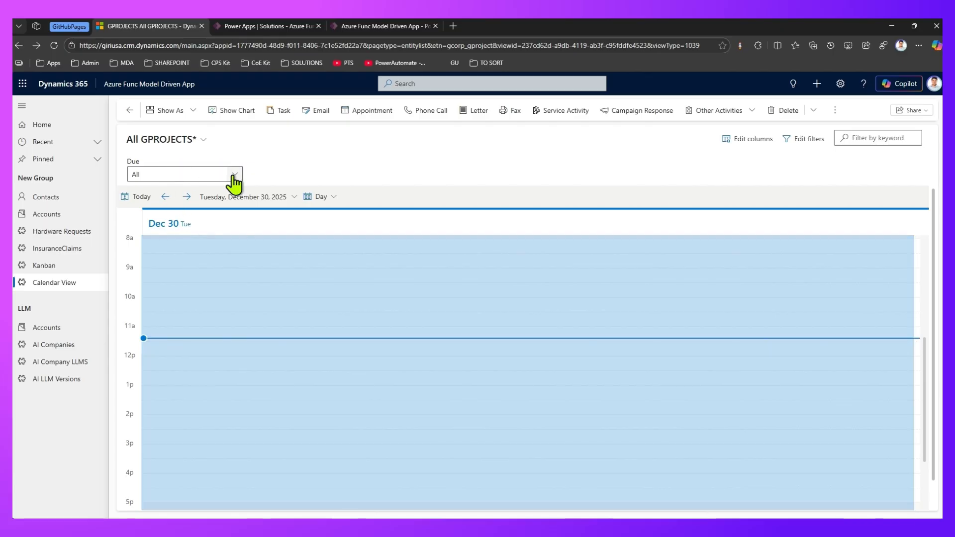
Step: Filter the calendar to Overdue items and page through the weeks up to January 11 to 17, 2026
click(238, 178)
click(176, 192)
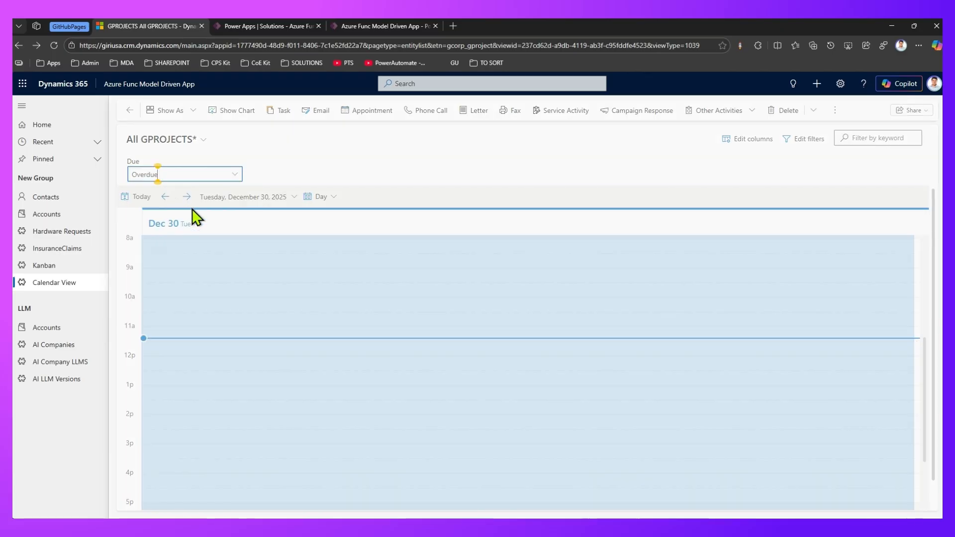
click(321, 198)
click(330, 230)
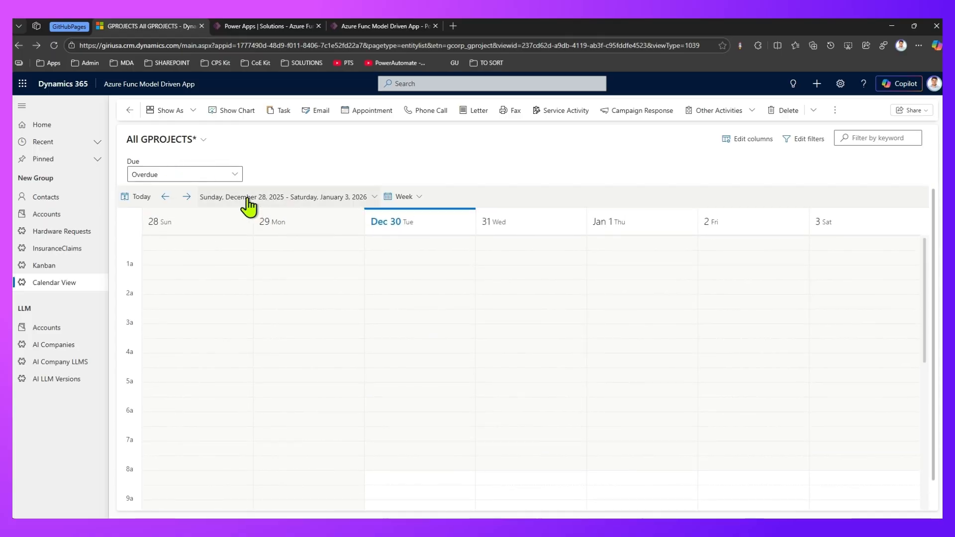
click(187, 197)
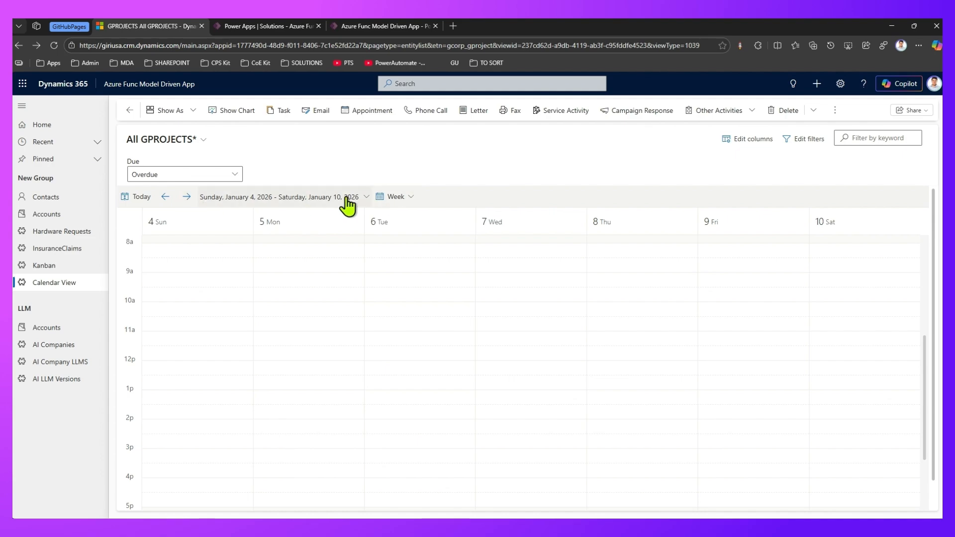
click(187, 198)
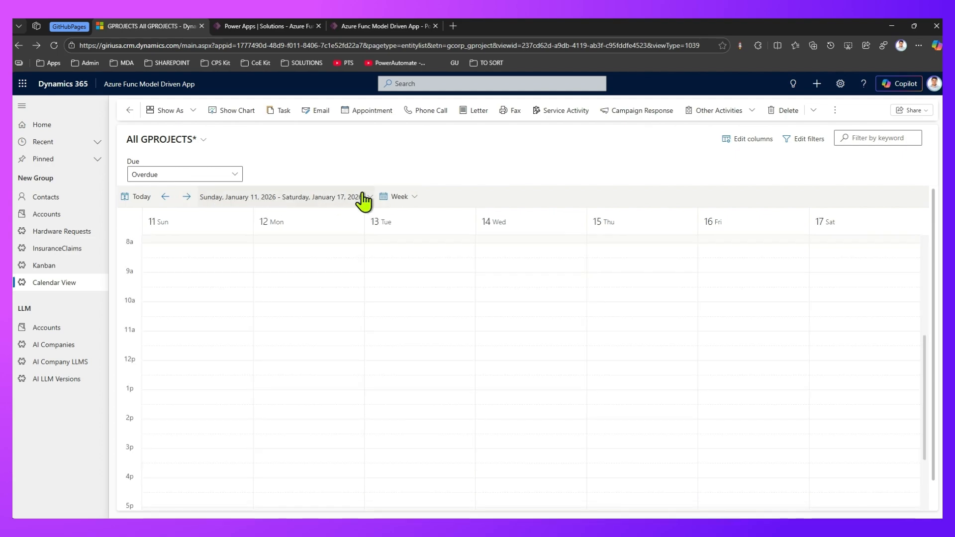
Step: Switch the calendar to Month view for January 2026 and set the Due filter back to All
click(414, 202)
click(424, 250)
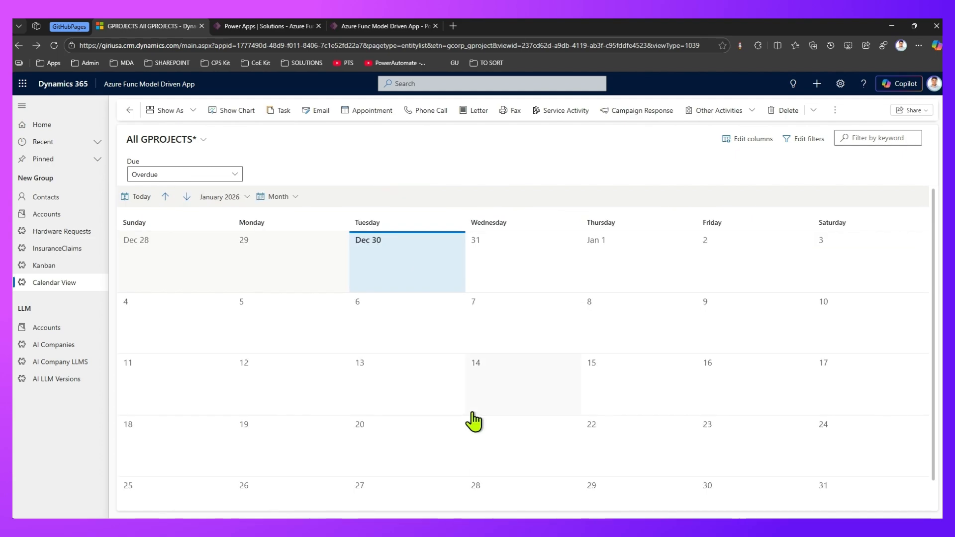
scroll(475, 418, down, 1)
scroll(476, 418, up, 1)
click(215, 175)
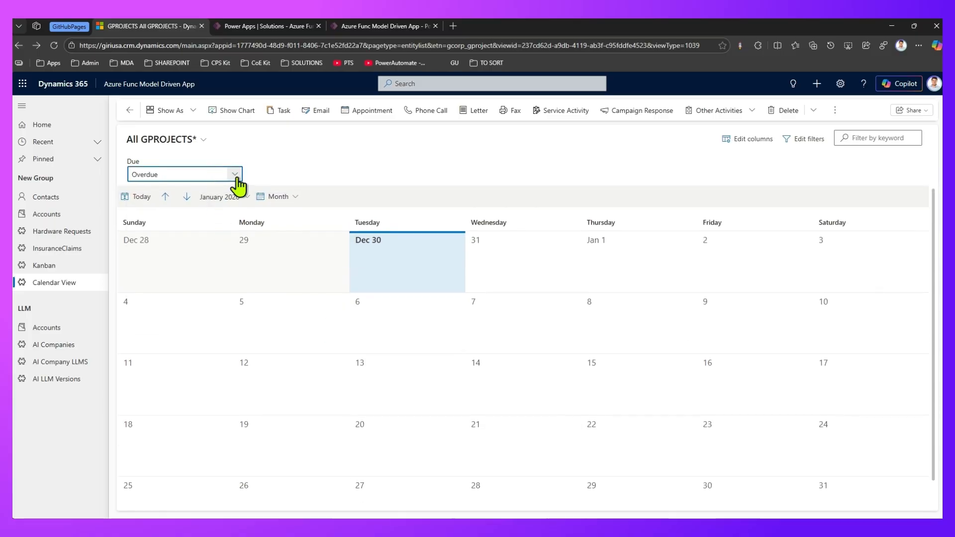
click(234, 175)
click(160, 333)
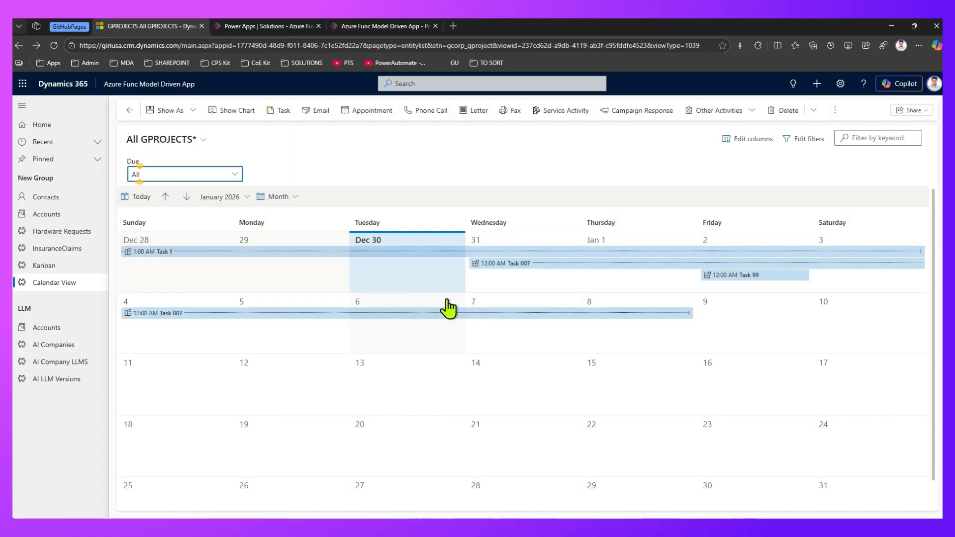
Step: Open the full record of Task 1 from the calendar and review its priority, due date and activity status
click(214, 252)
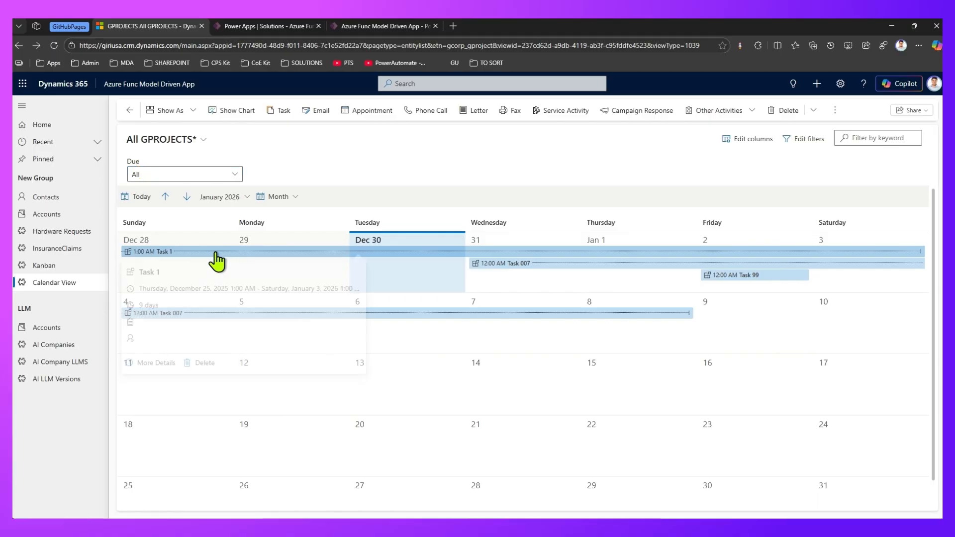
click(150, 366)
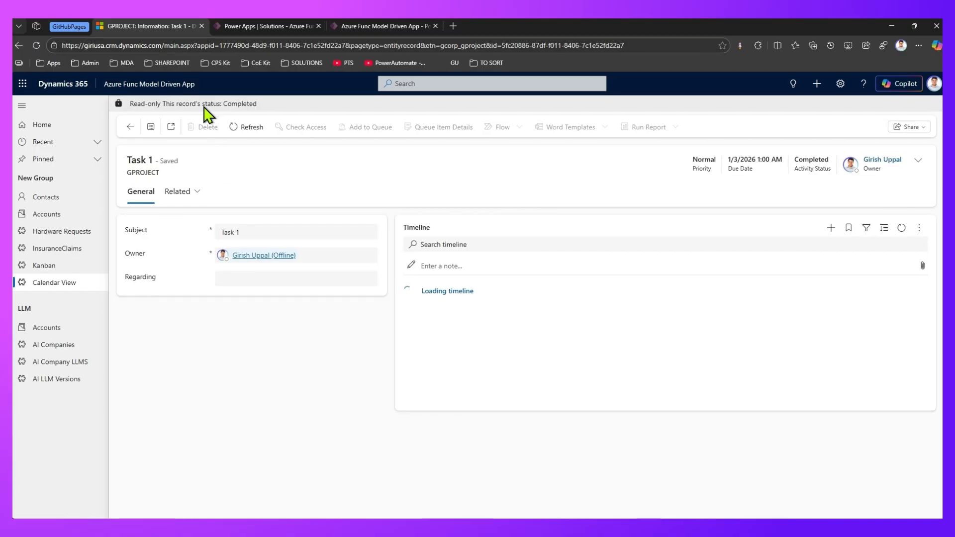
click(918, 160)
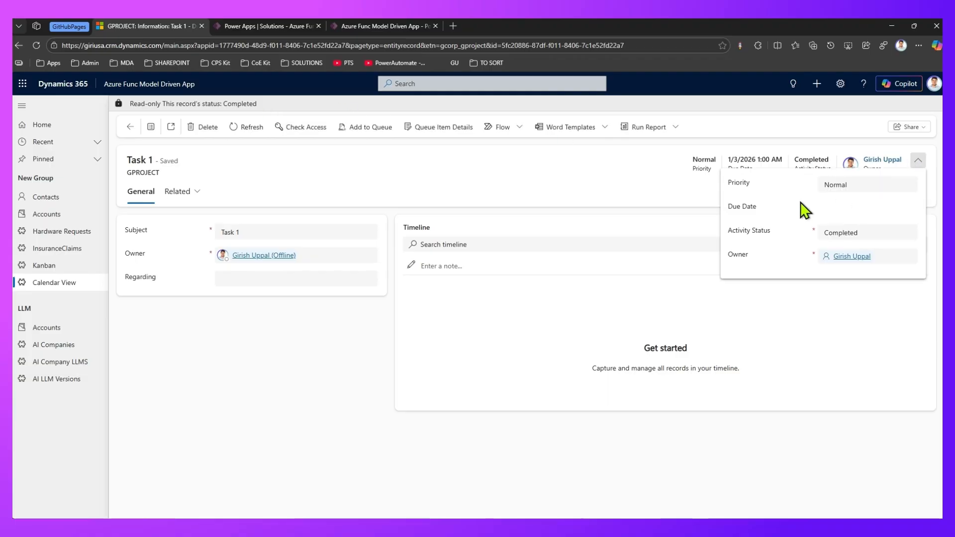
double_click(851, 247)
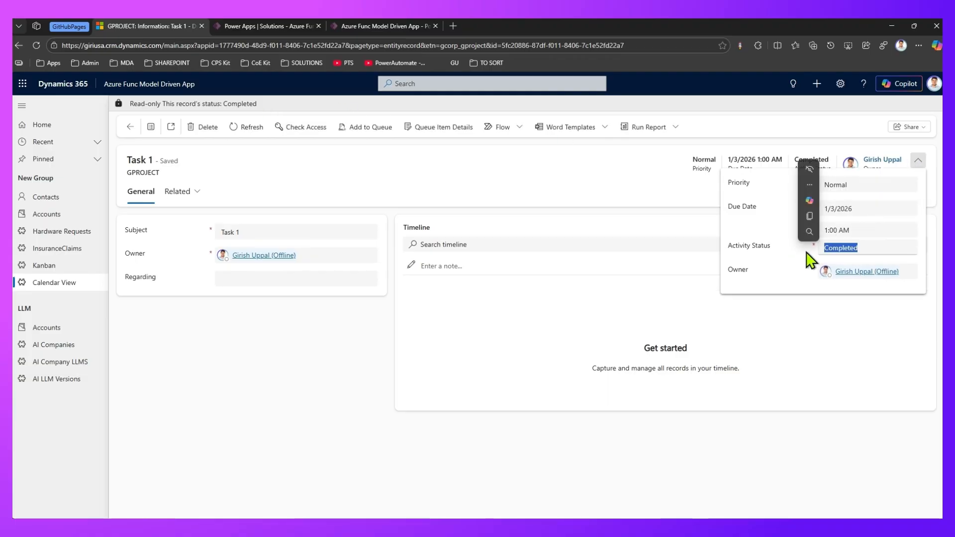
click(861, 184)
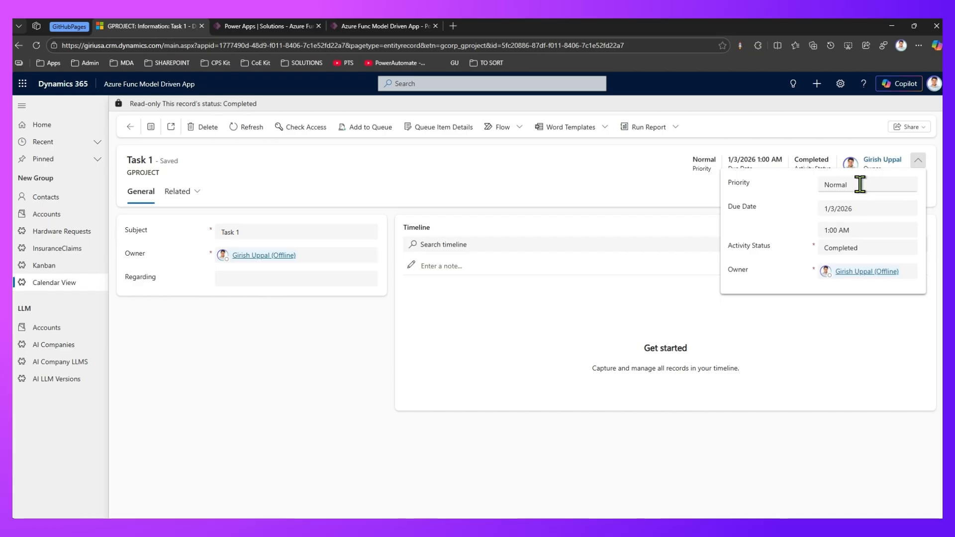
click(692, 198)
Step: Unlock the read-only Task 1 form with the browser extension's God Mode form action
click(740, 44)
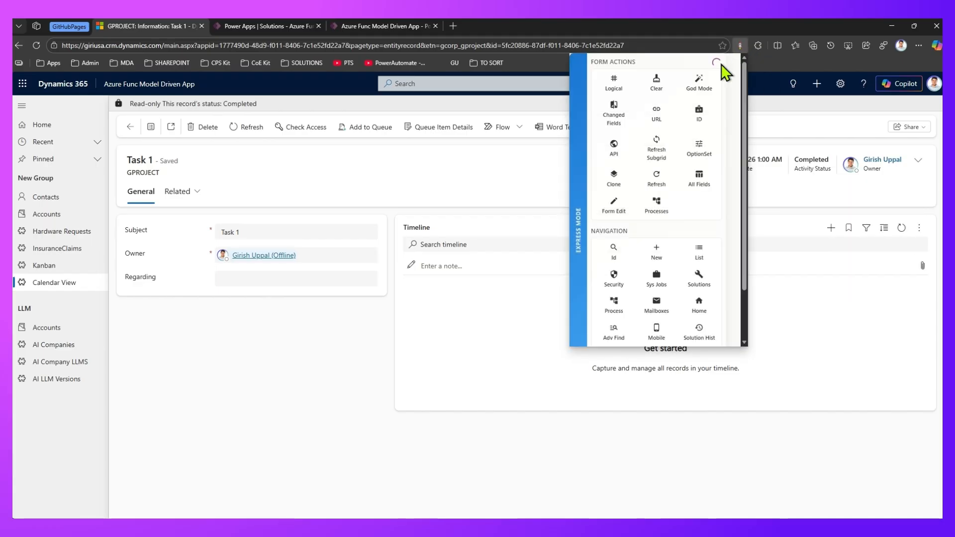
click(699, 84)
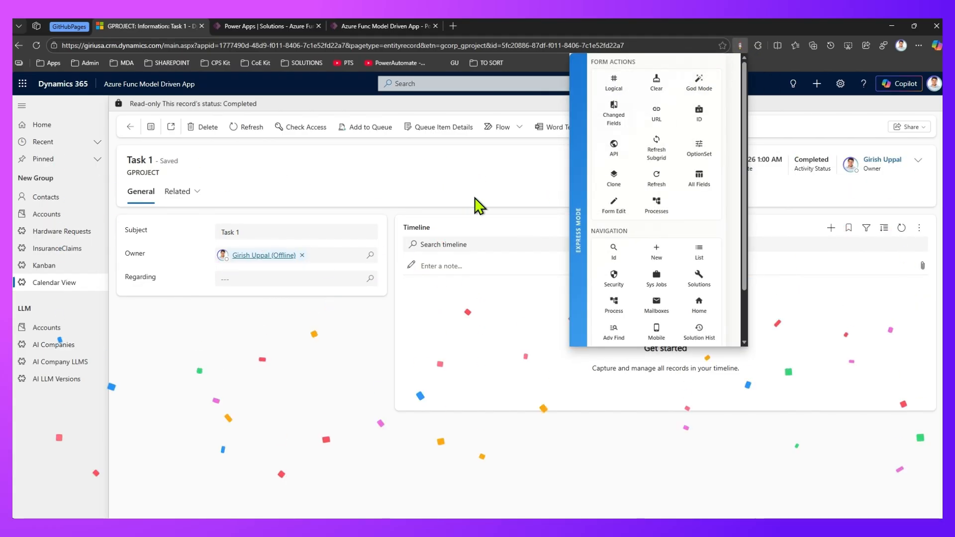
click(299, 340)
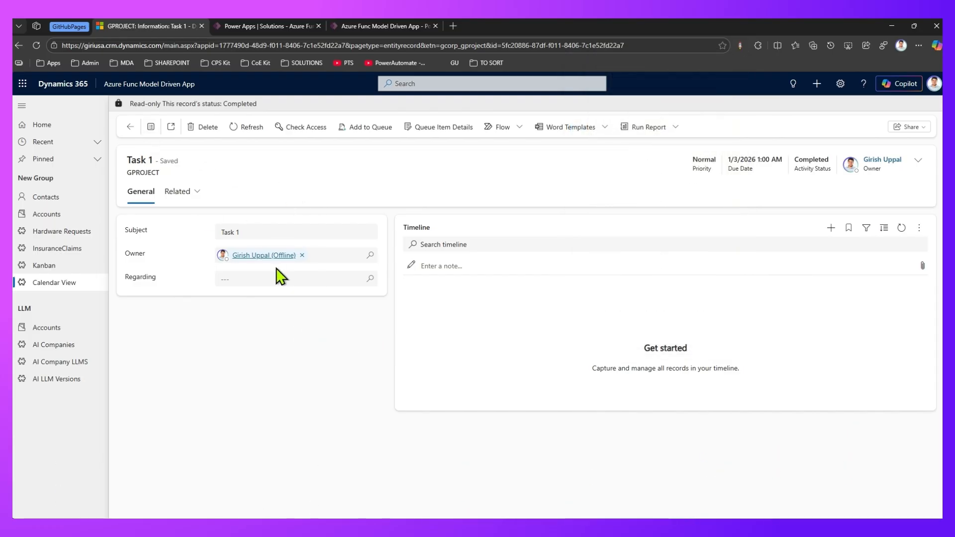
Step: Set the Regarding field of Task 1 to the City Power & Light (sample) account
click(251, 280)
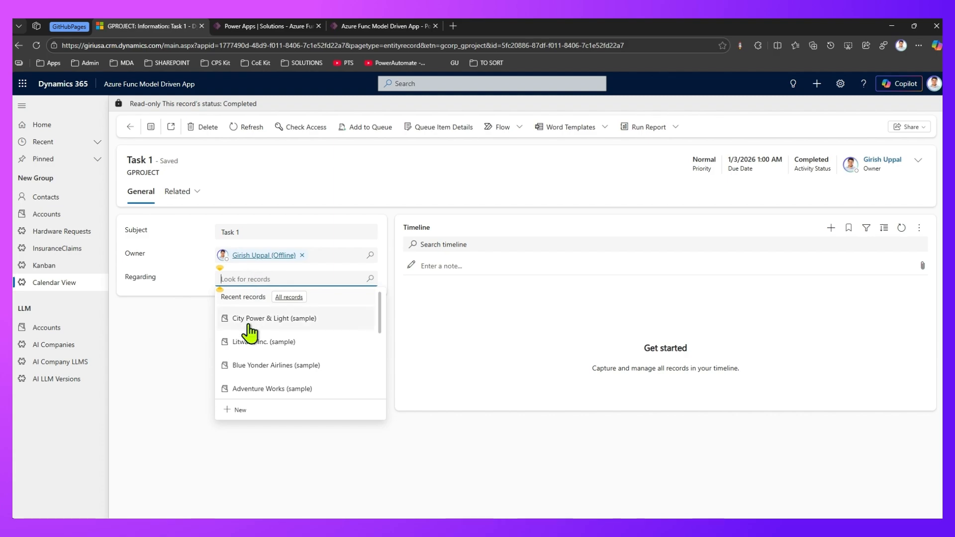
click(250, 321)
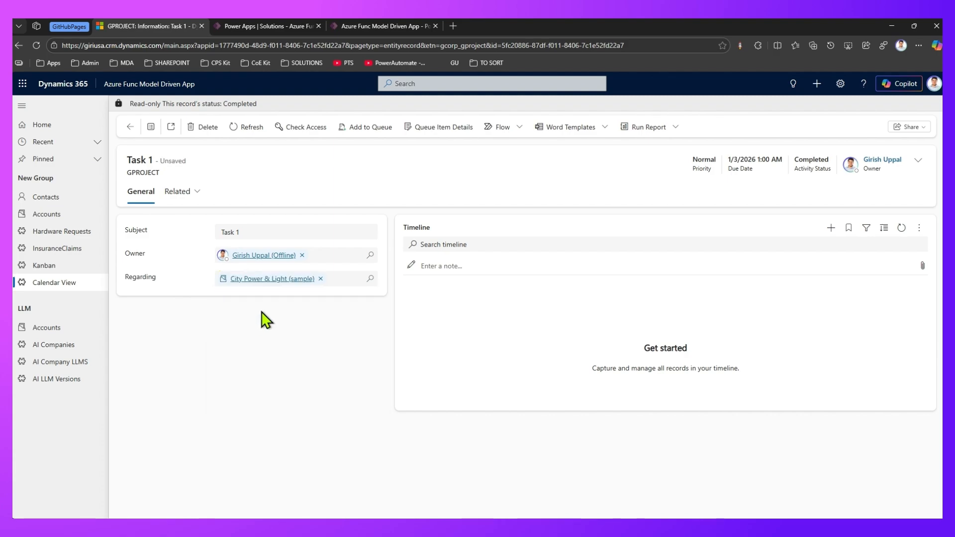
Step: Set Task 1's activity status to Open in the header fields, choose its priority, and return to the calendar
click(919, 161)
click(870, 252)
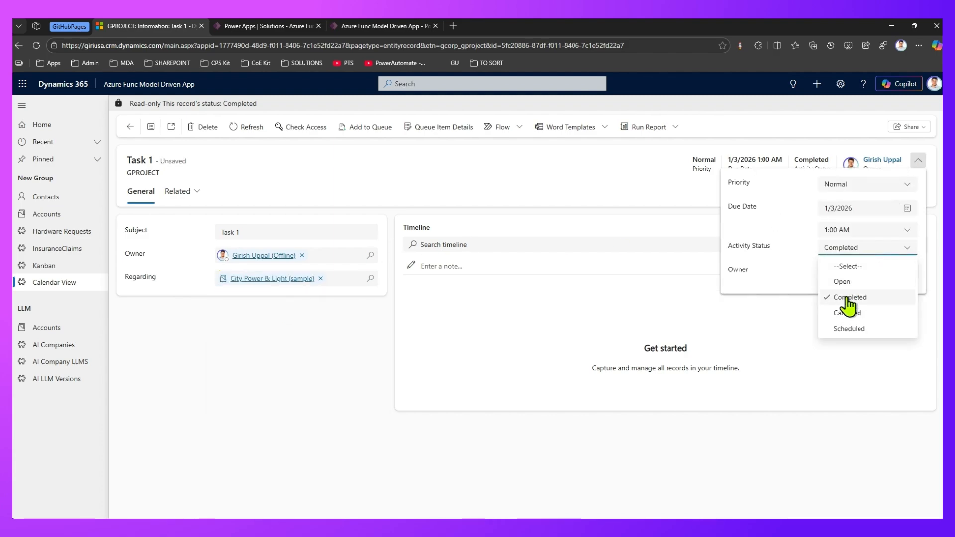
click(842, 282)
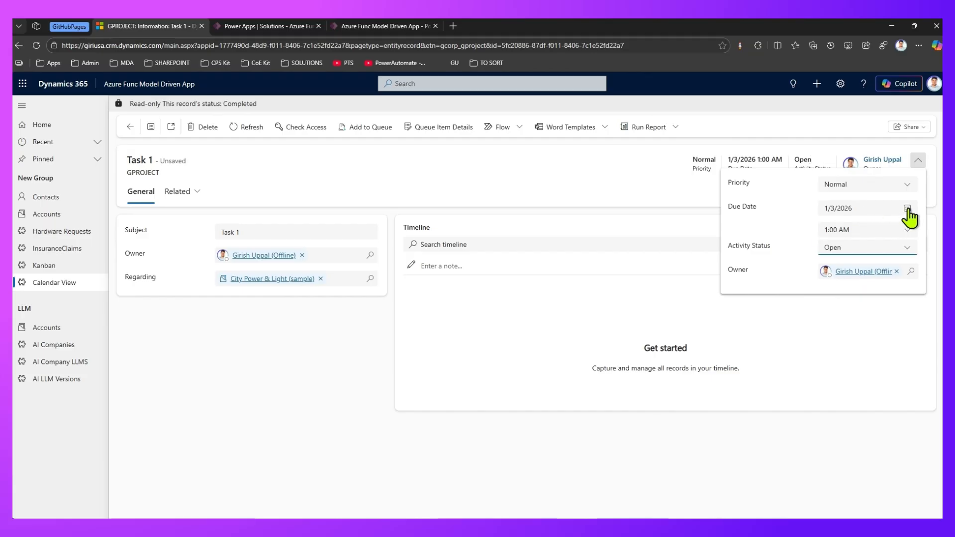
click(866, 186)
click(842, 251)
click(126, 133)
click(127, 130)
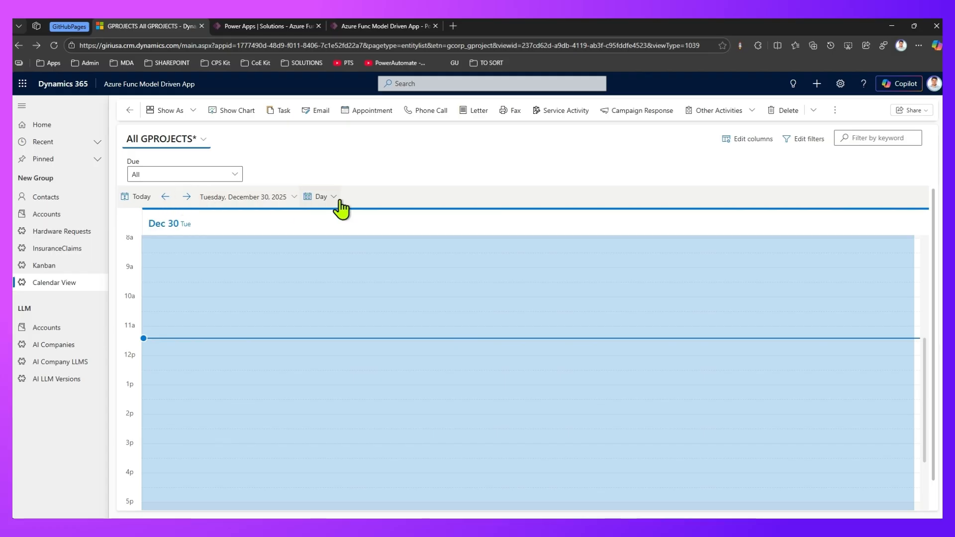
Step: Show the calendar by month and view the details card of Task 1 starting December 25
click(340, 202)
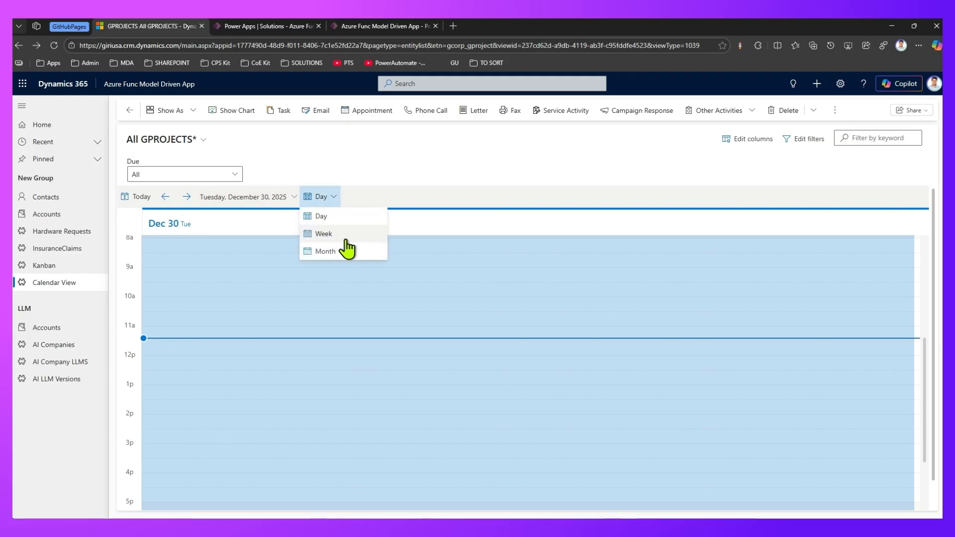
click(348, 251)
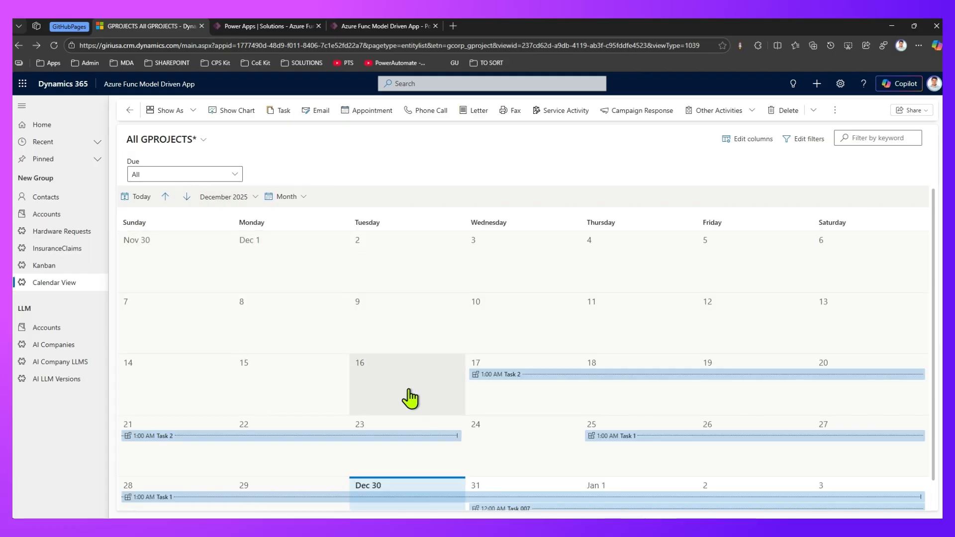
scroll(448, 403, down, 1)
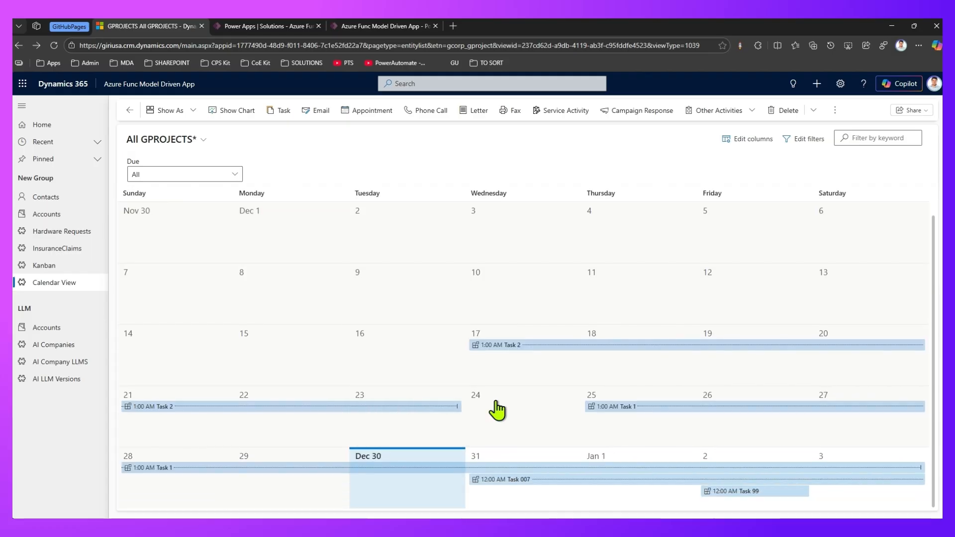
click(610, 411)
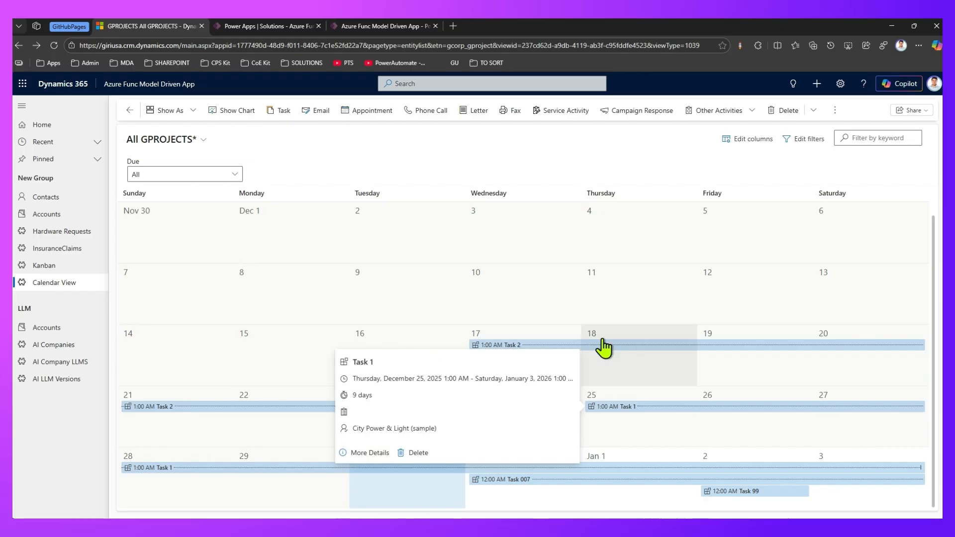
click(656, 378)
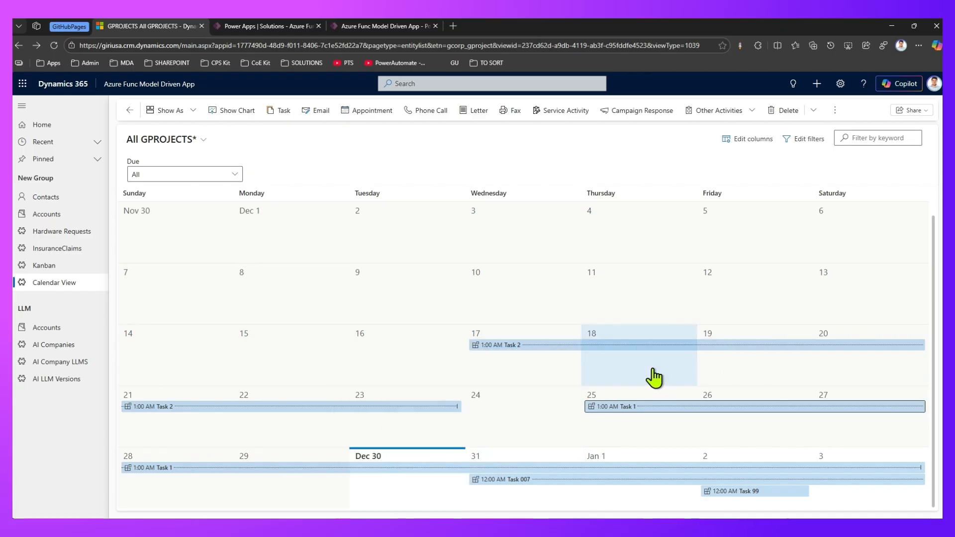
Step: Create a GPROJECT record from December 18 in the calendar with the subject "Task Last Item" and save it
double_click(655, 378)
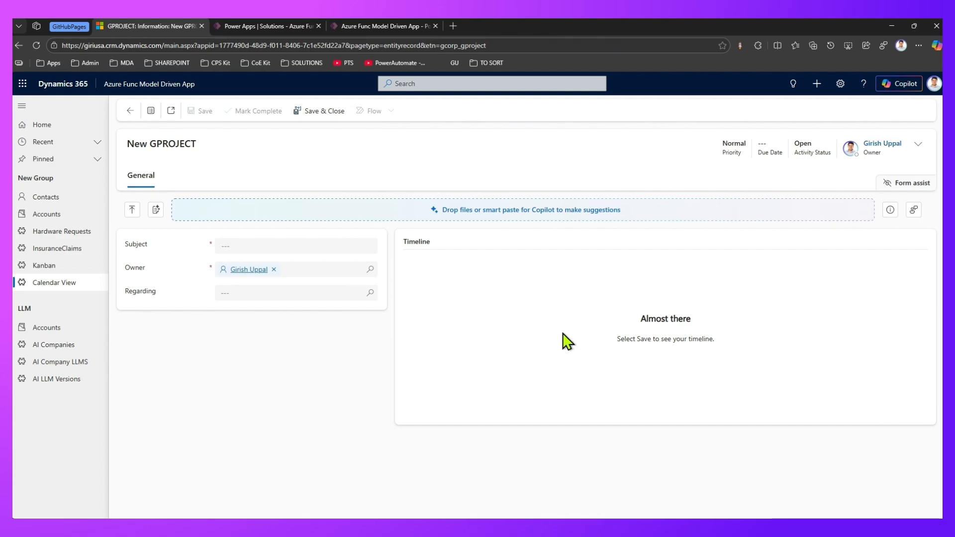
click(251, 246)
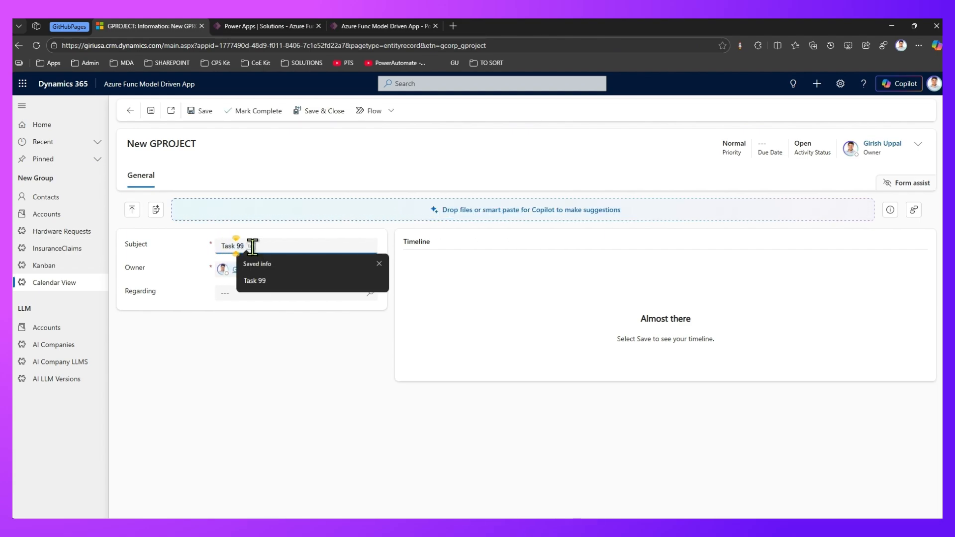
text(Task Last Item)
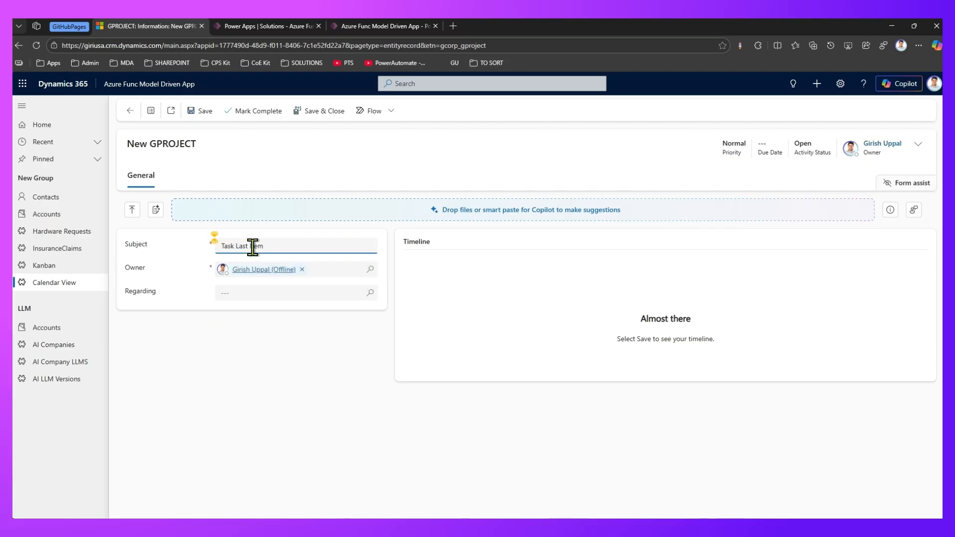
click(201, 112)
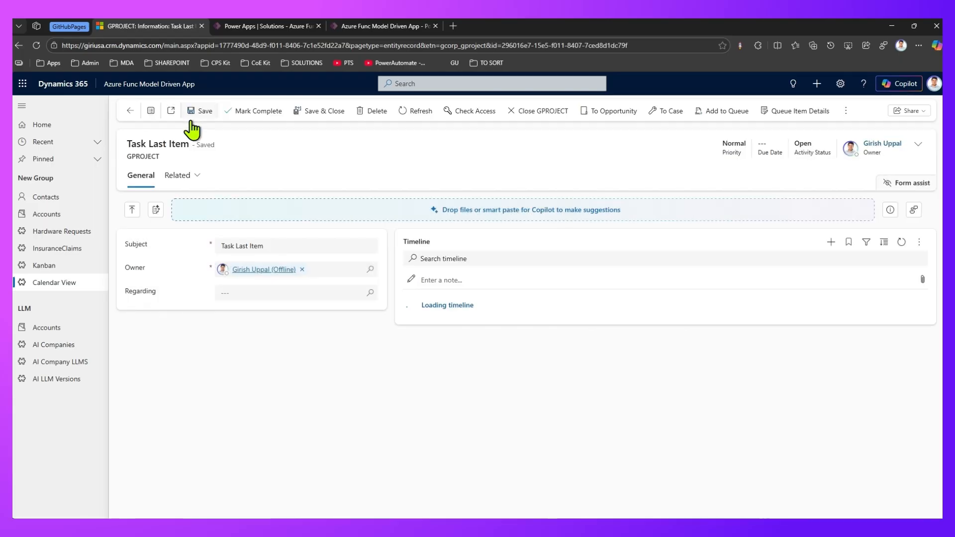
Step: Set the due date of Task Last Item to 12/18/2025, save the record and return to the calendar
click(920, 145)
click(846, 194)
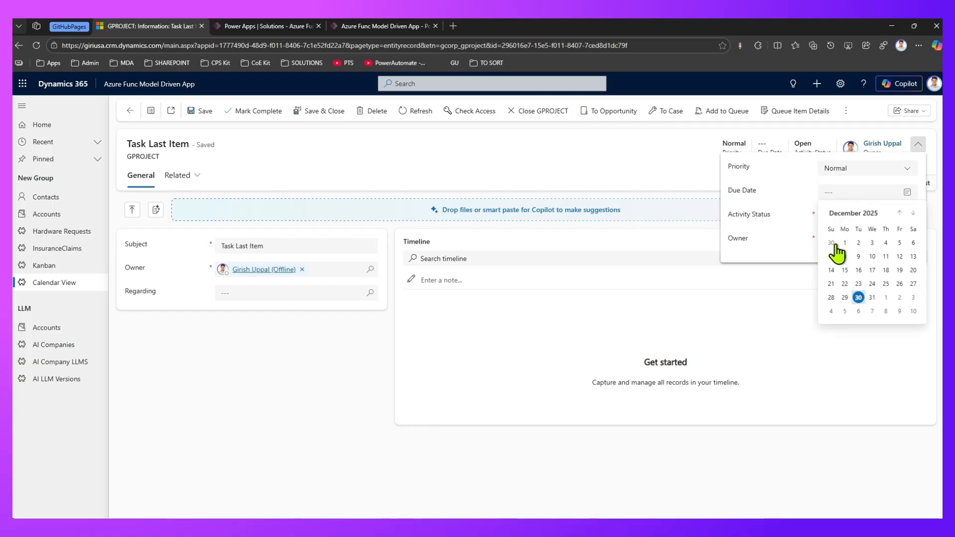
click(886, 270)
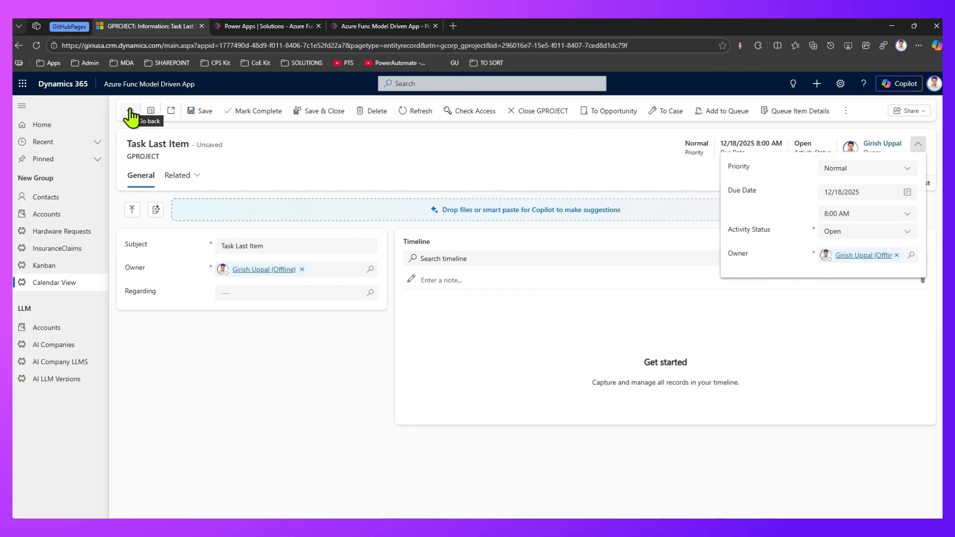
click(192, 111)
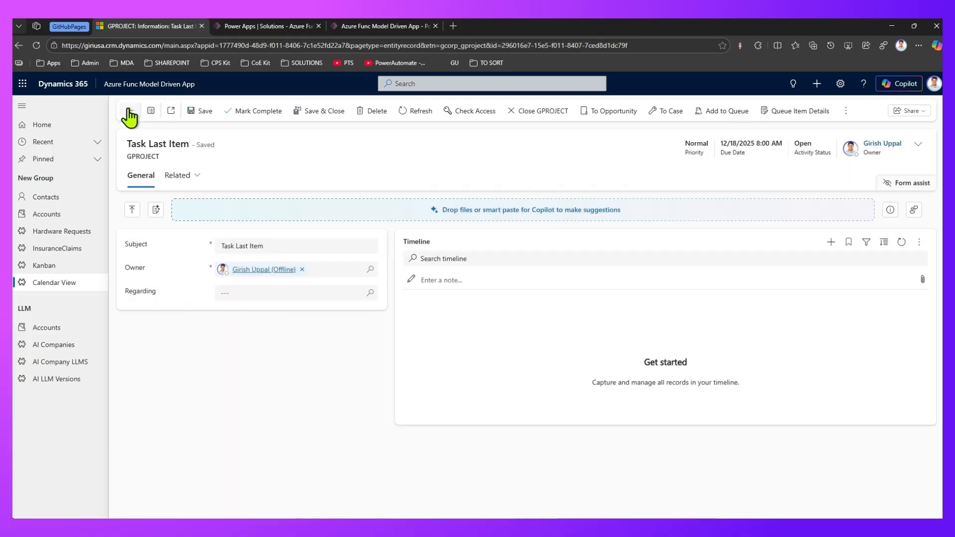
click(131, 111)
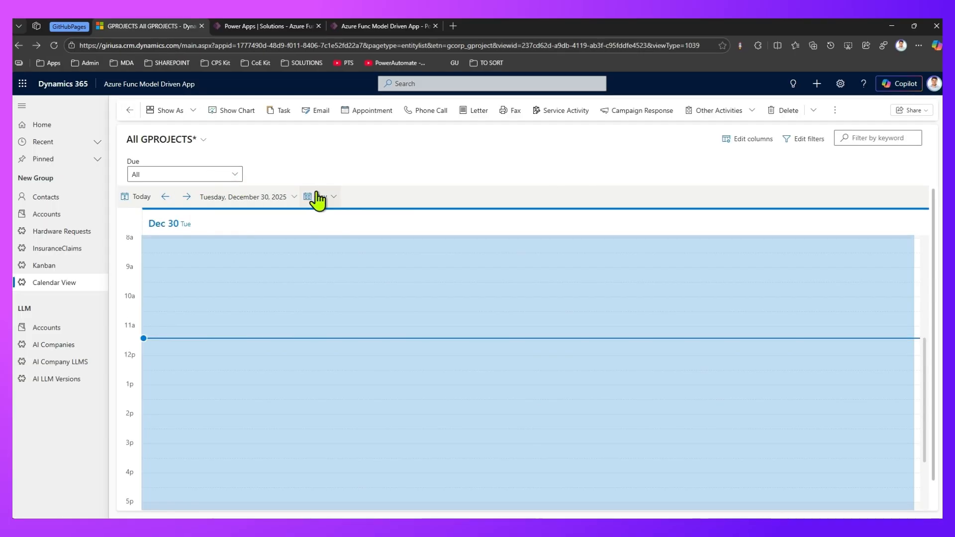
Step: Show the calendar by month and delete the Task Last Item event on December 18
click(321, 197)
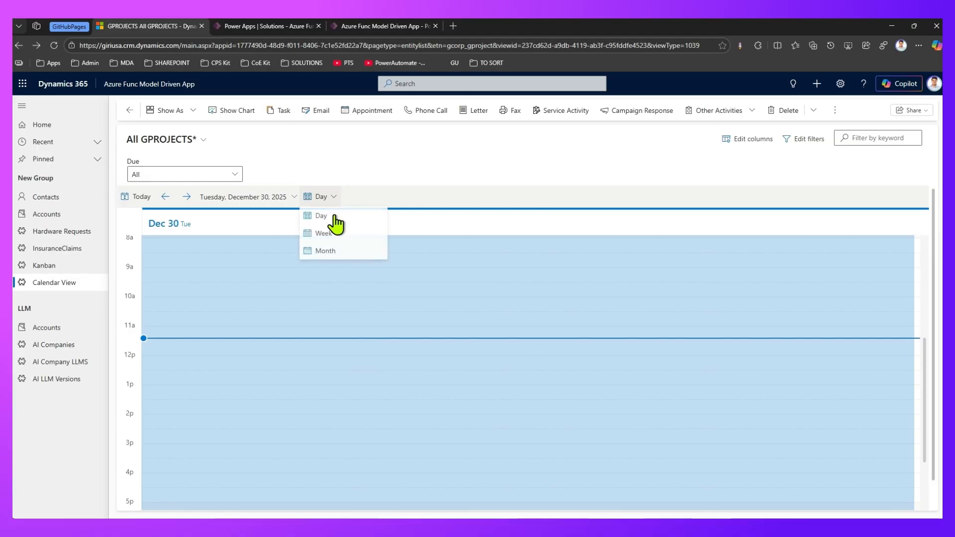
click(325, 252)
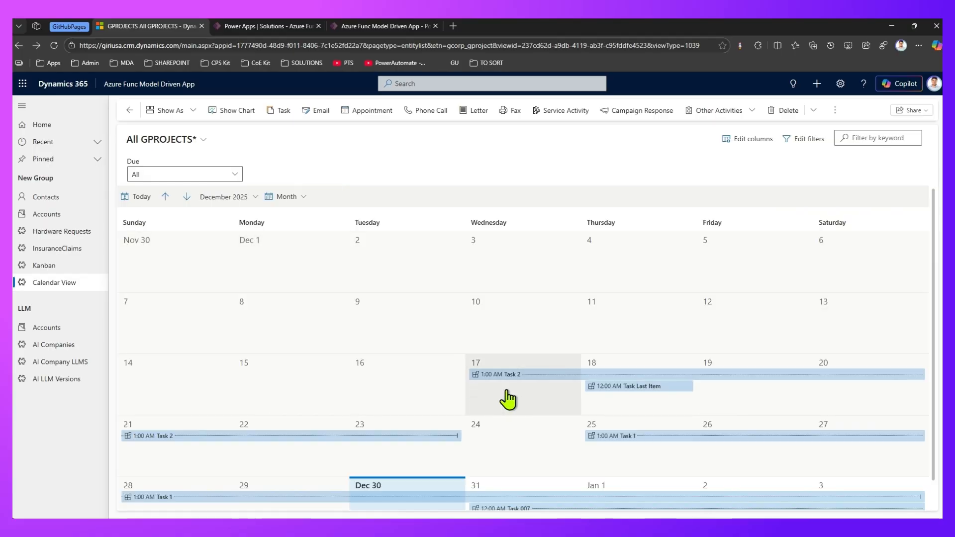
click(650, 387)
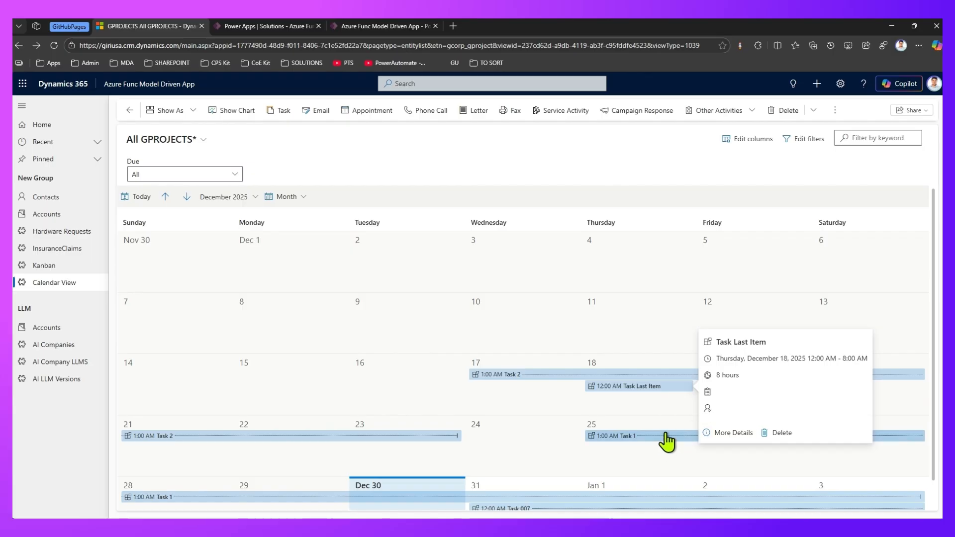
click(779, 435)
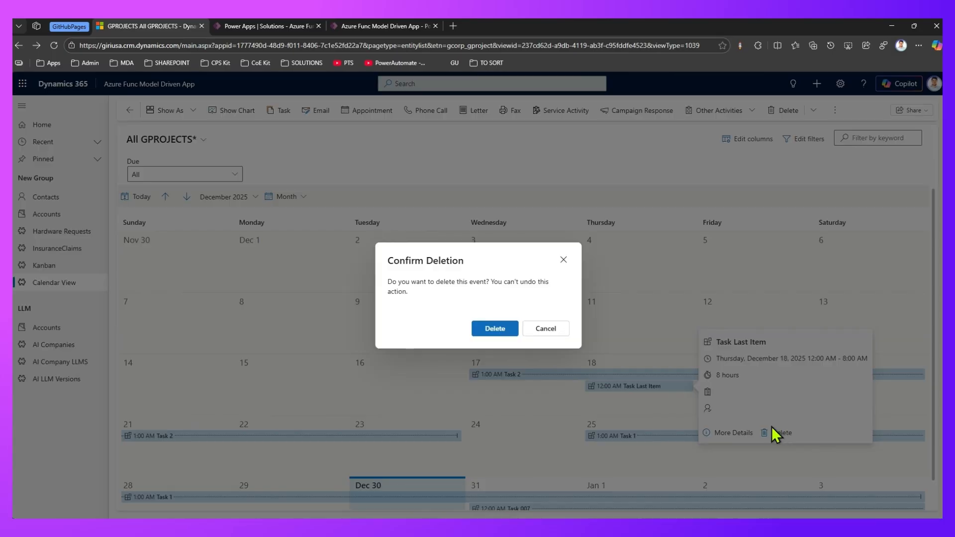
click(495, 330)
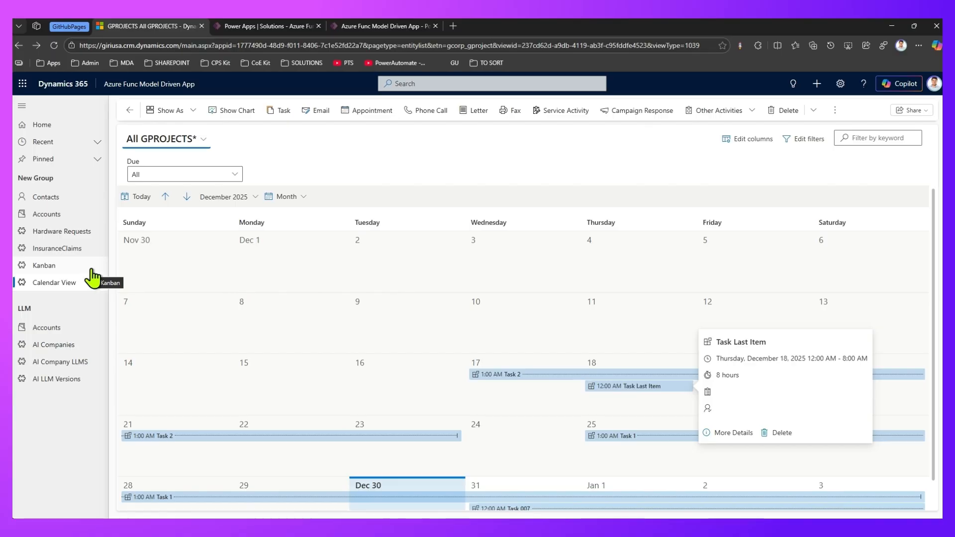
key(Escape)
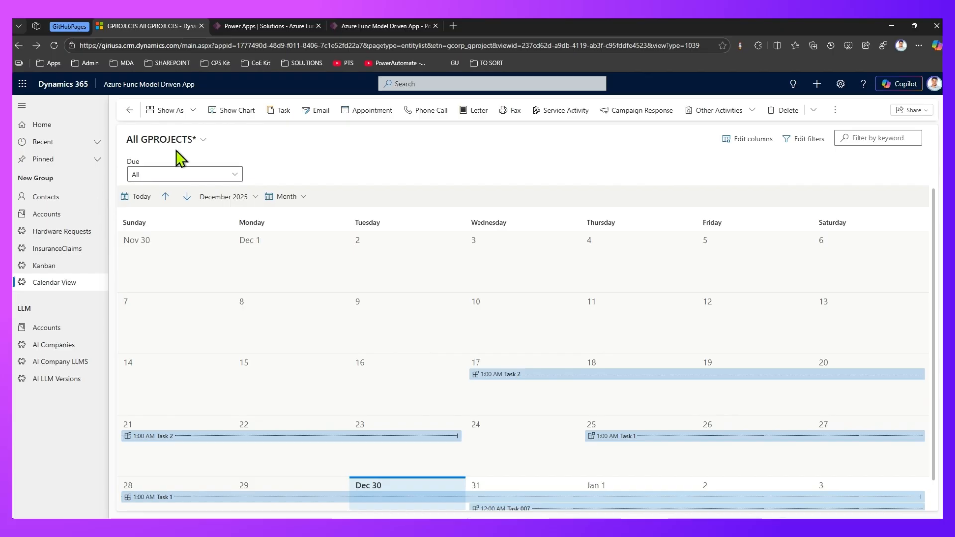
Step: Switch to the Azure Functions Solution in Power Apps and create a GPROJECT table view named "December Closing View"
click(282, 28)
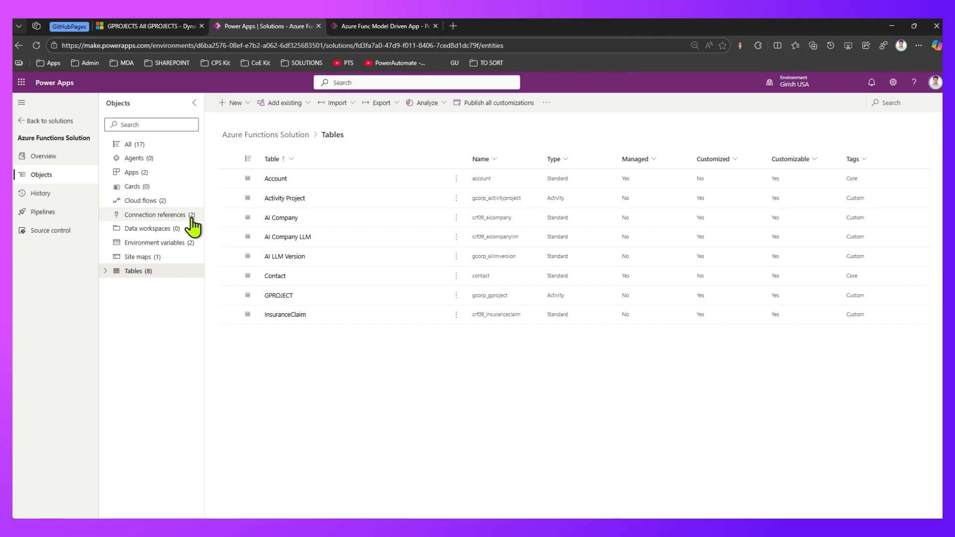
click(283, 303)
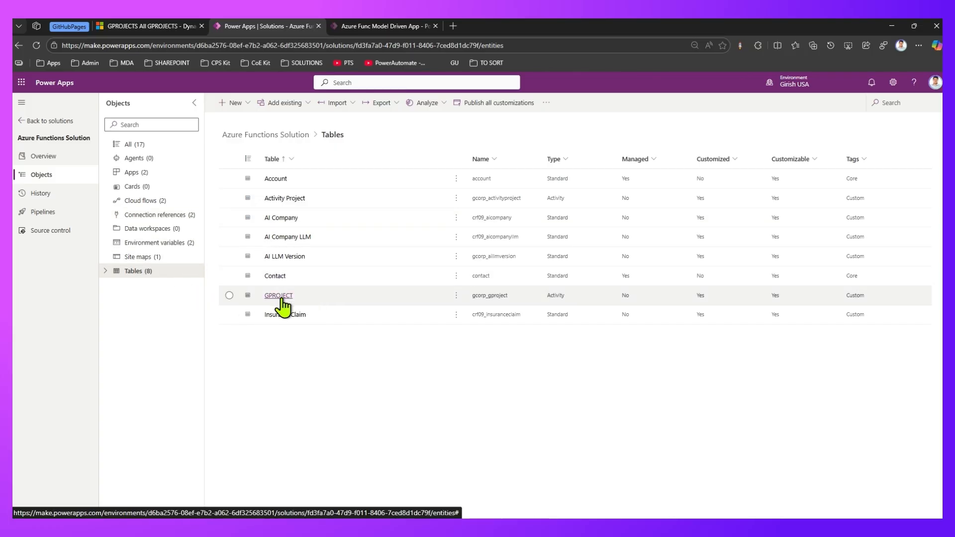
click(282, 296)
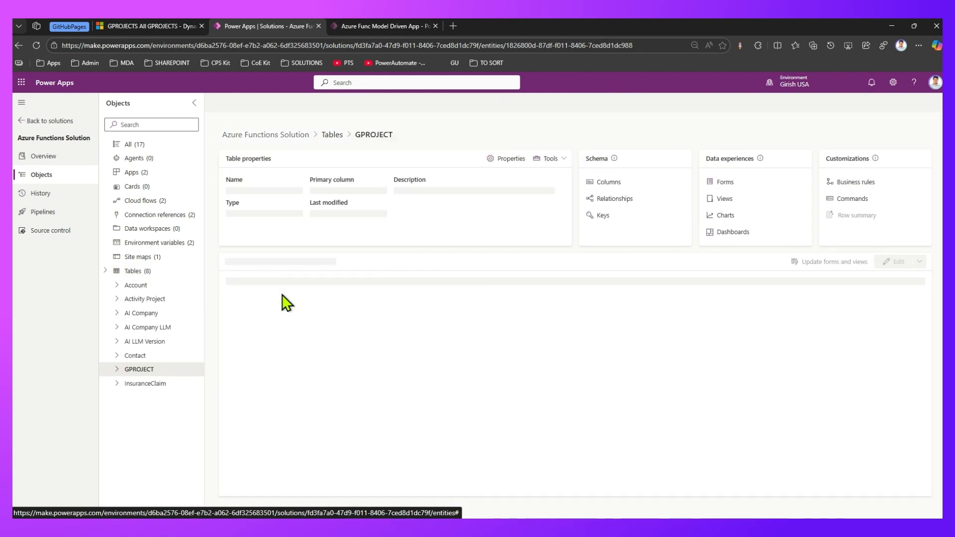
click(725, 199)
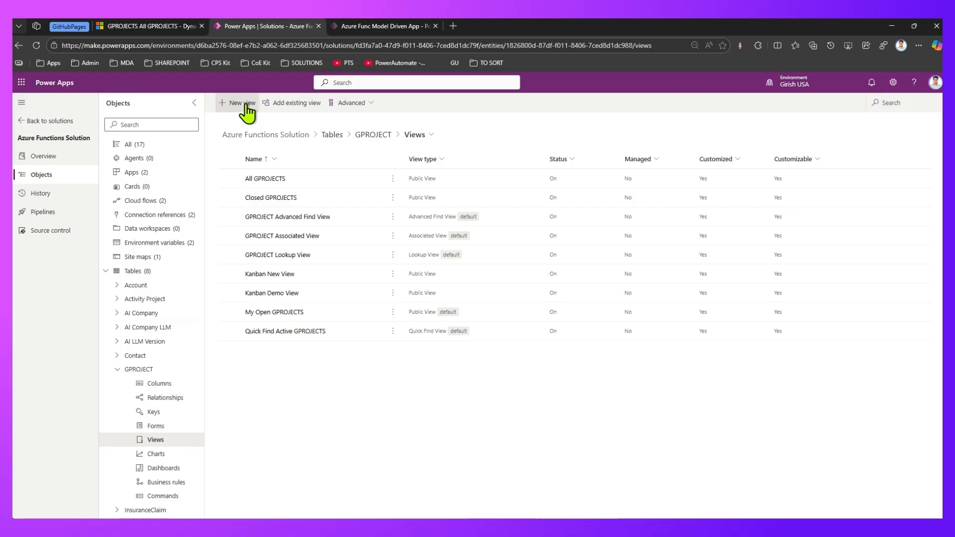
click(246, 103)
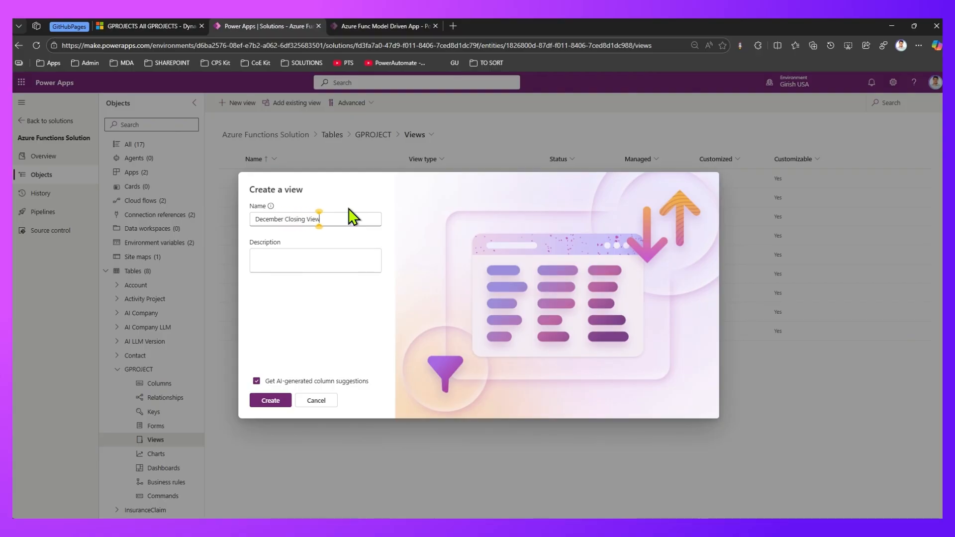
click(263, 400)
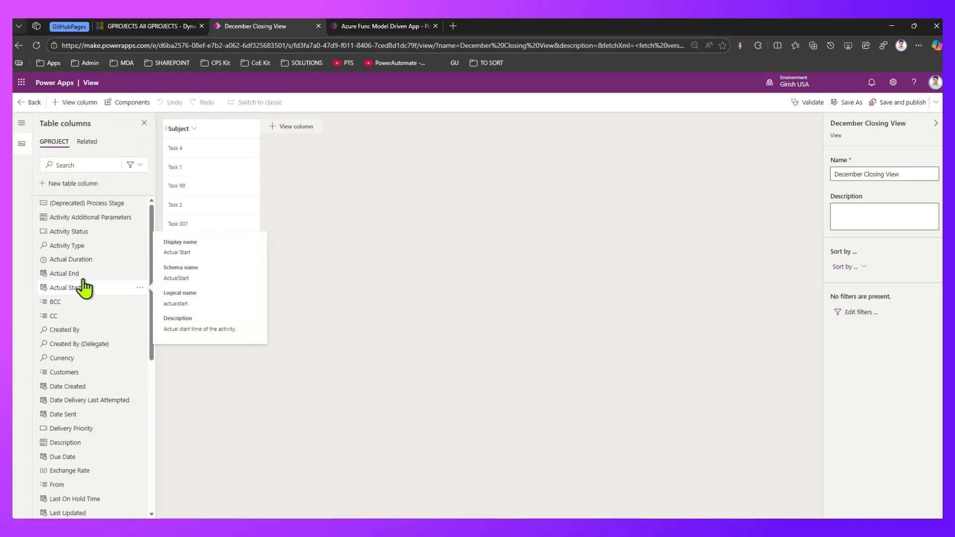
Step: Add Actual Start, Actual End, Activity Type, BCC, Activity Status, Date Created and Description columns to the December Closing View, and save and publish it
click(86, 287)
click(82, 273)
click(79, 246)
click(80, 259)
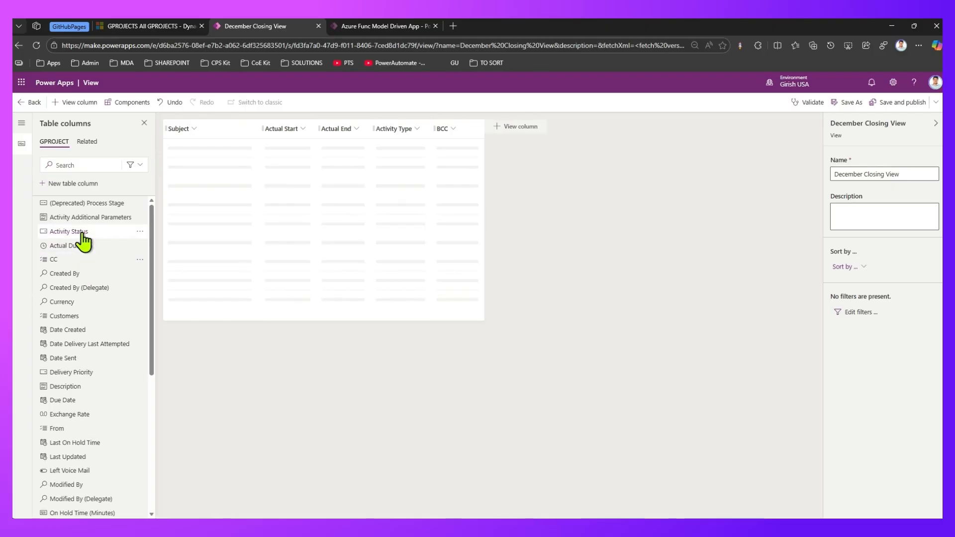
click(83, 240)
click(85, 318)
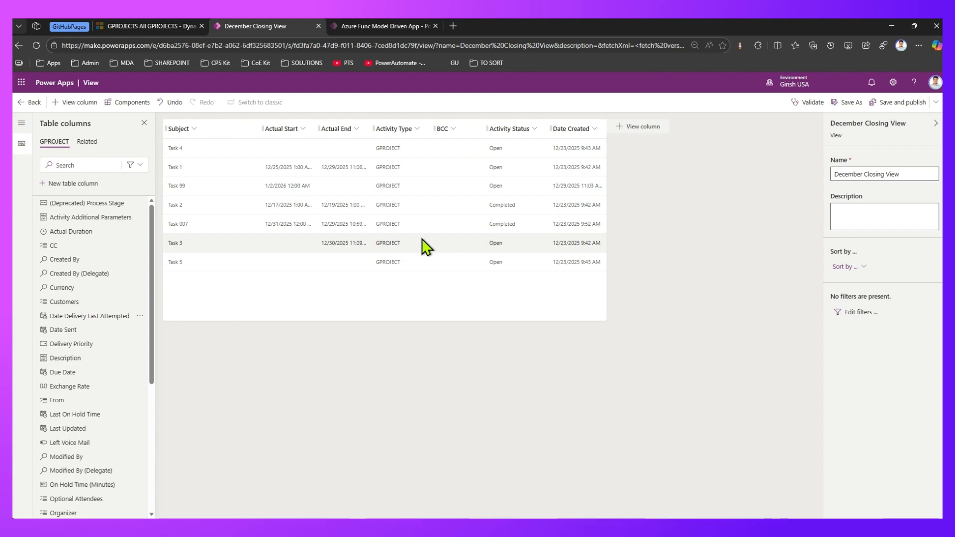
click(78, 359)
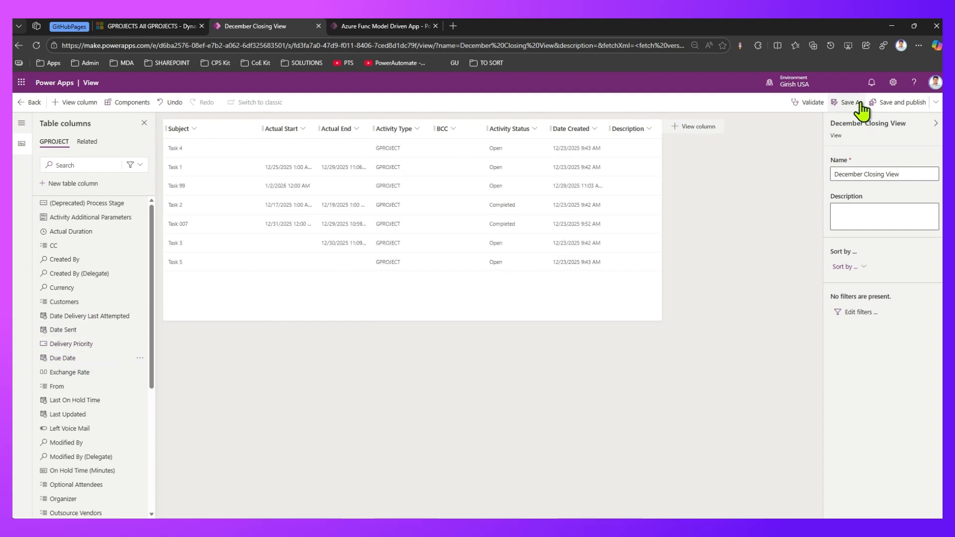
click(897, 111)
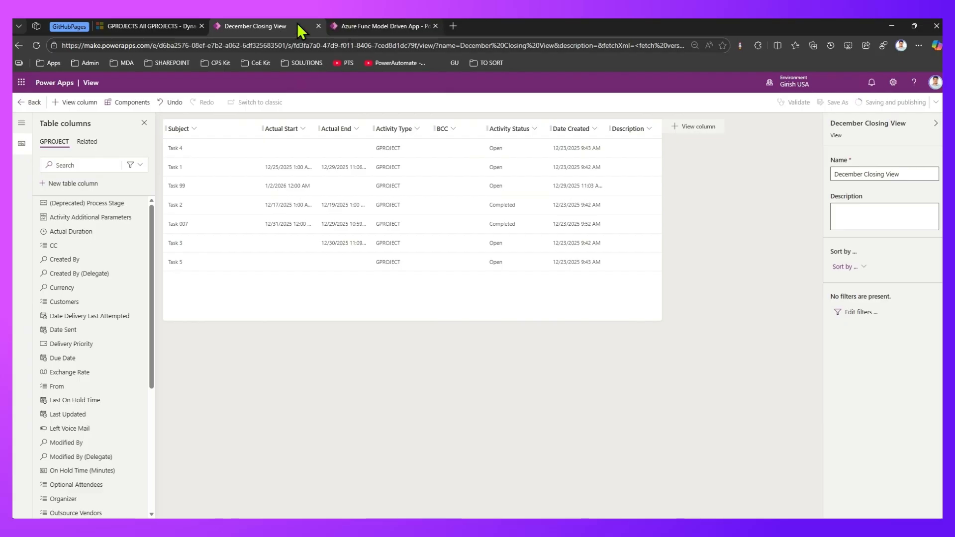
Step: Switch to the Azure Func Model Driven App designer and add a GPROJECT Dataverse table page to New Group's navigation
click(155, 21)
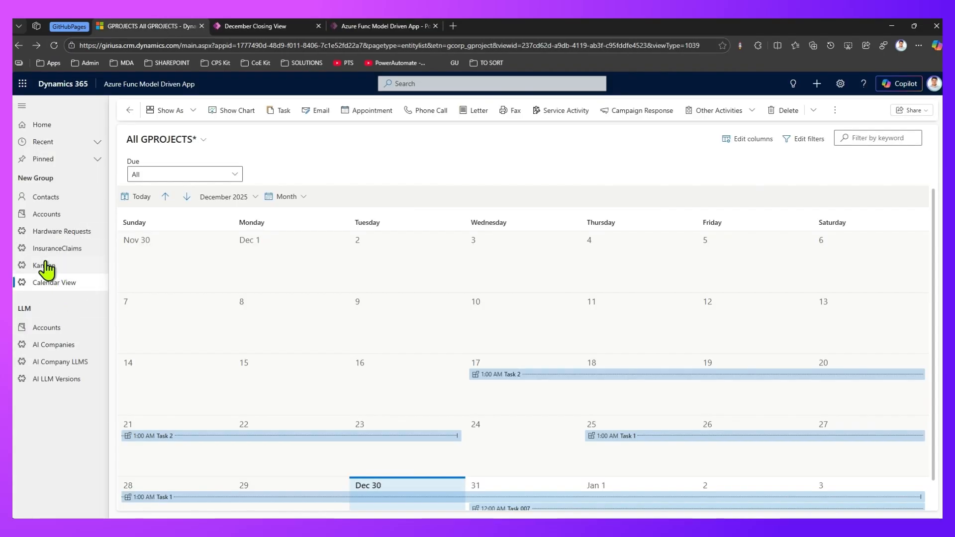
click(373, 26)
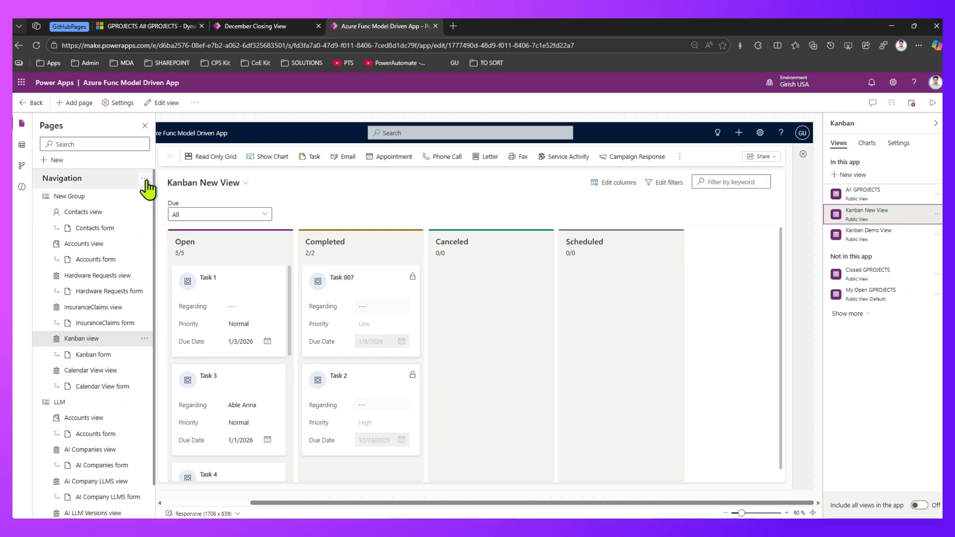
click(144, 179)
click(97, 181)
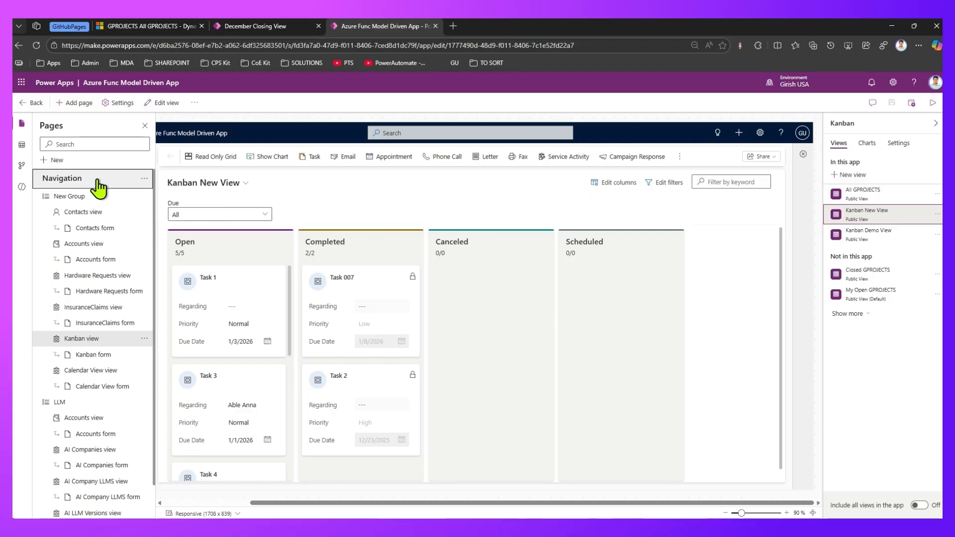
click(74, 199)
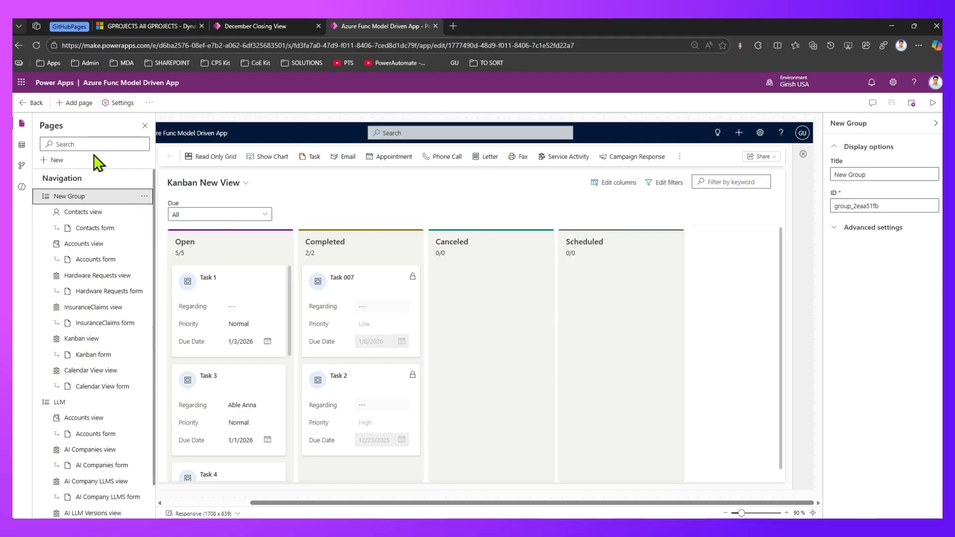
click(55, 160)
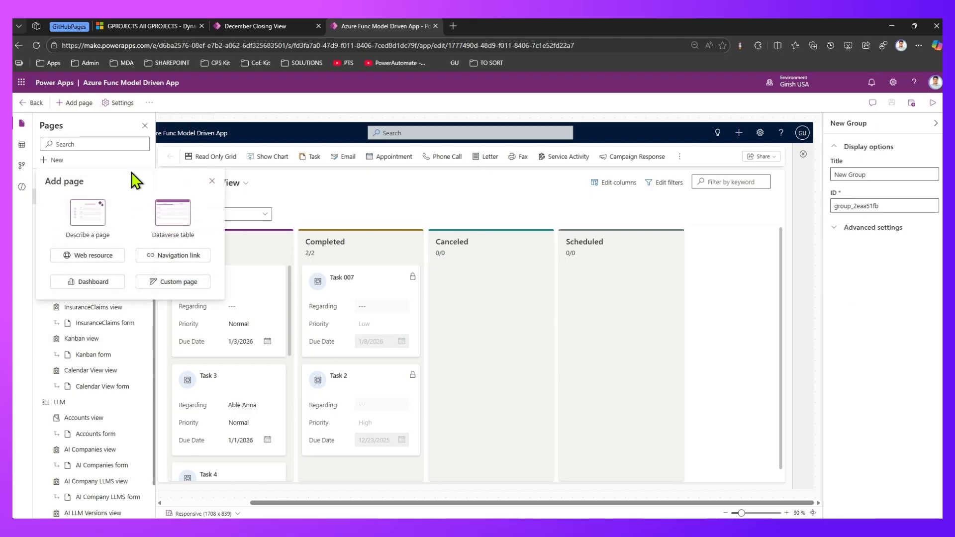
click(172, 223)
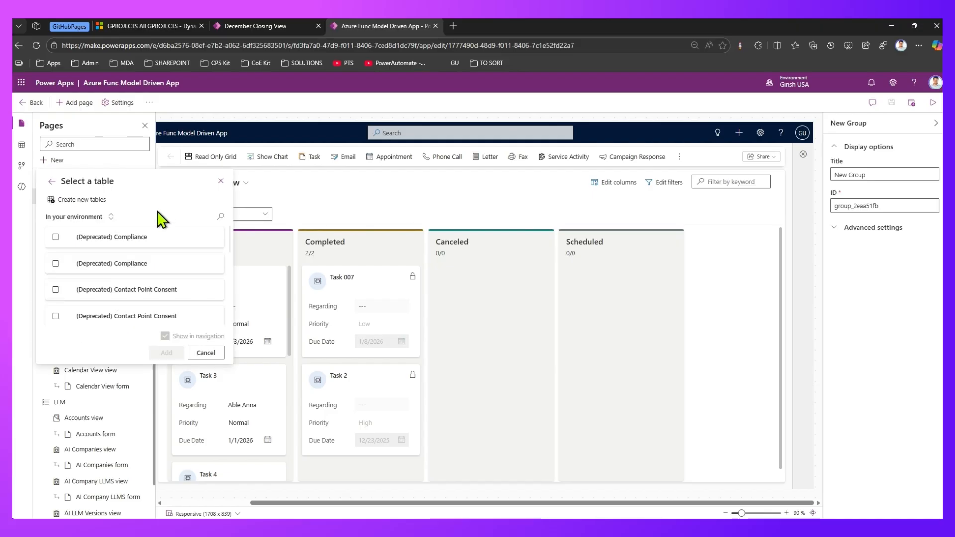
click(220, 216)
text(G)
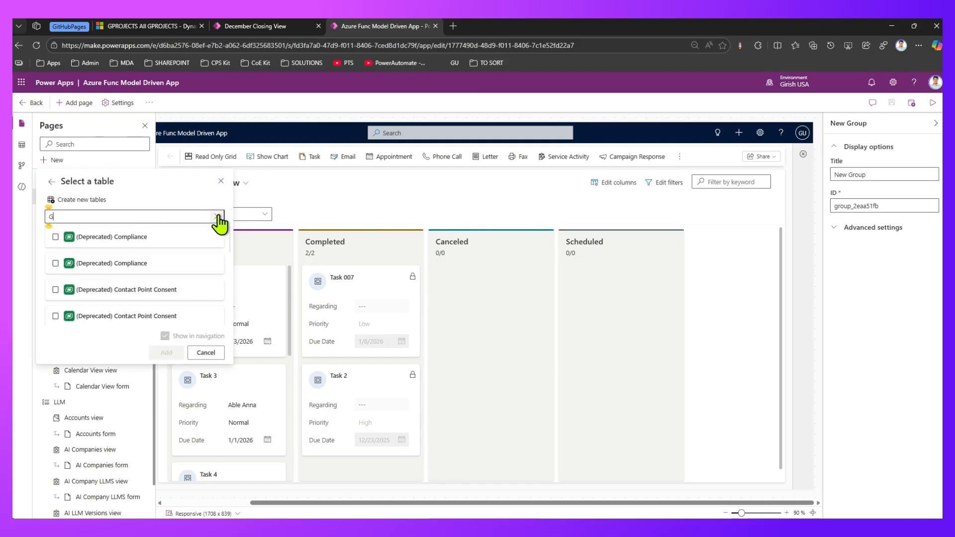
text(PROJE)
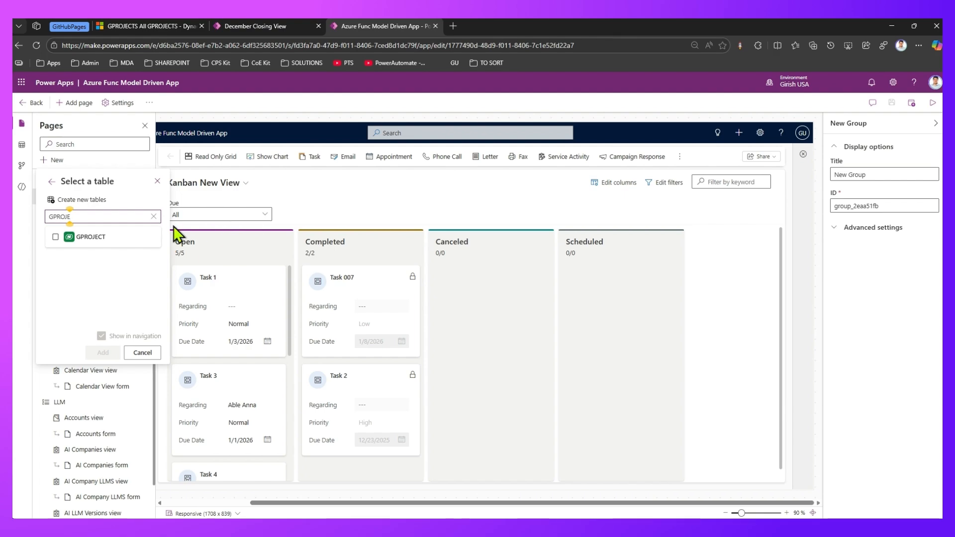
click(93, 244)
click(103, 353)
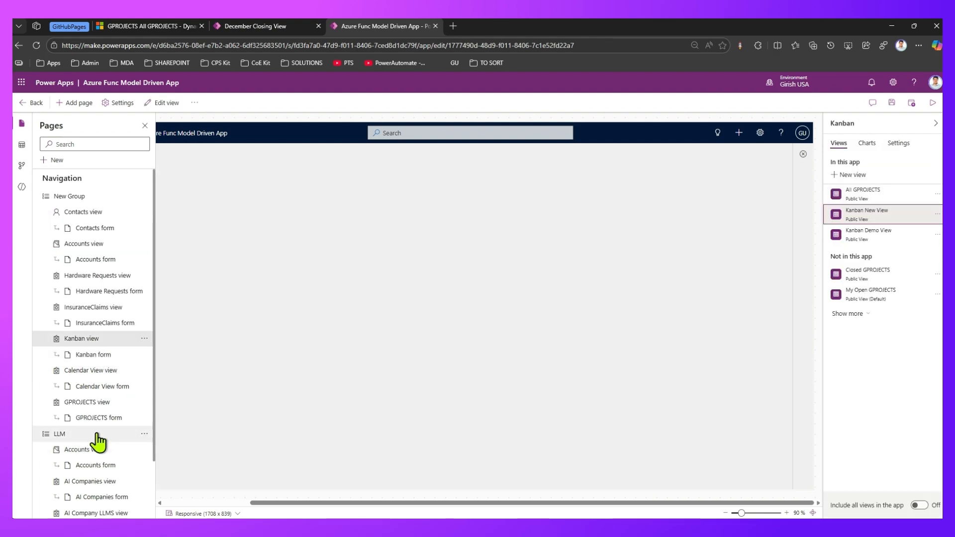
Step: Look through all views listed for the new GPROJECTS page to find the December Closing View
click(122, 403)
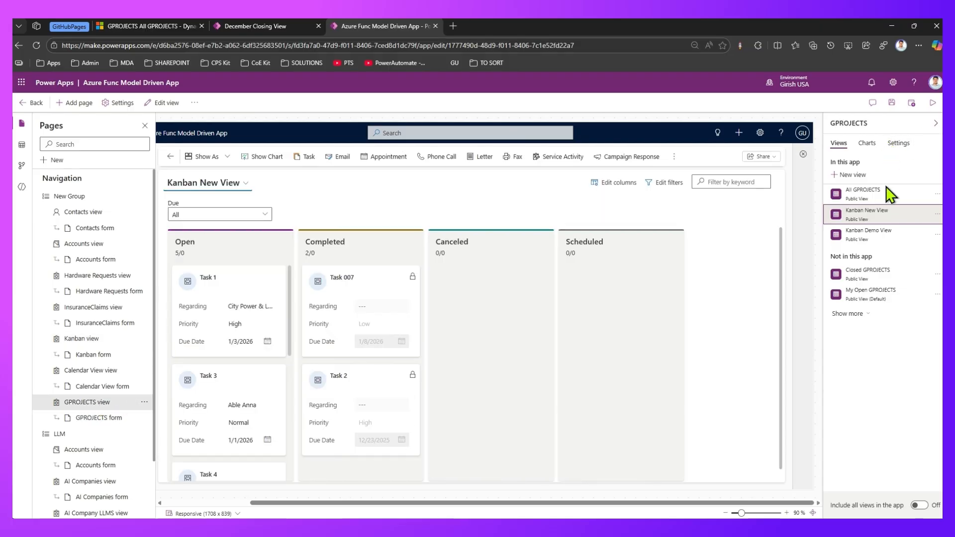
click(849, 314)
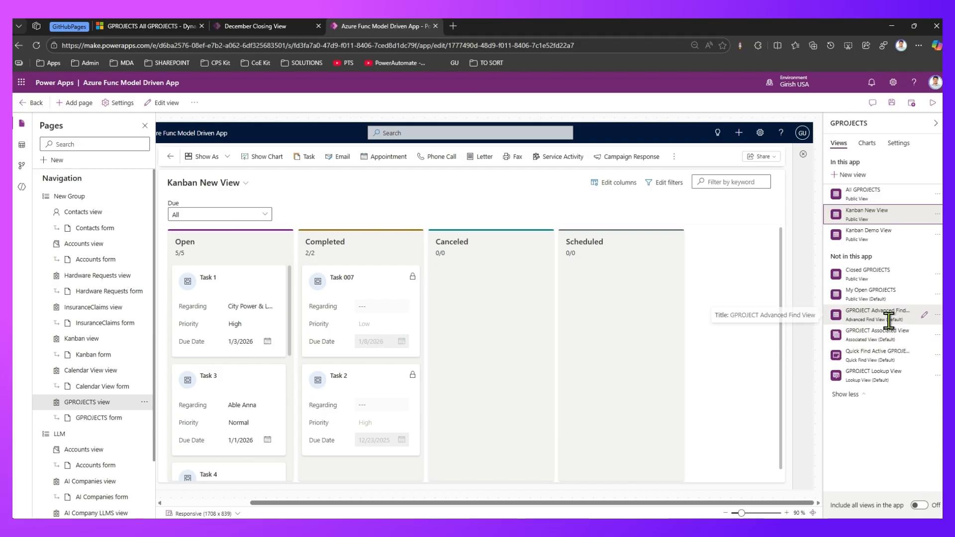
click(853, 396)
click(857, 315)
Step: Save and publish the December Closing View again, and save the model-driven app without reloading its designer
click(258, 26)
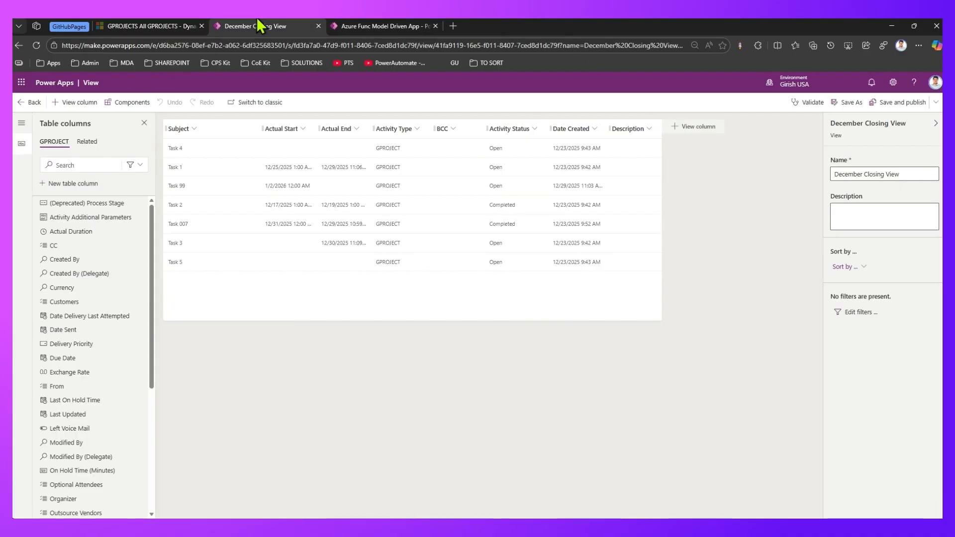
click(906, 104)
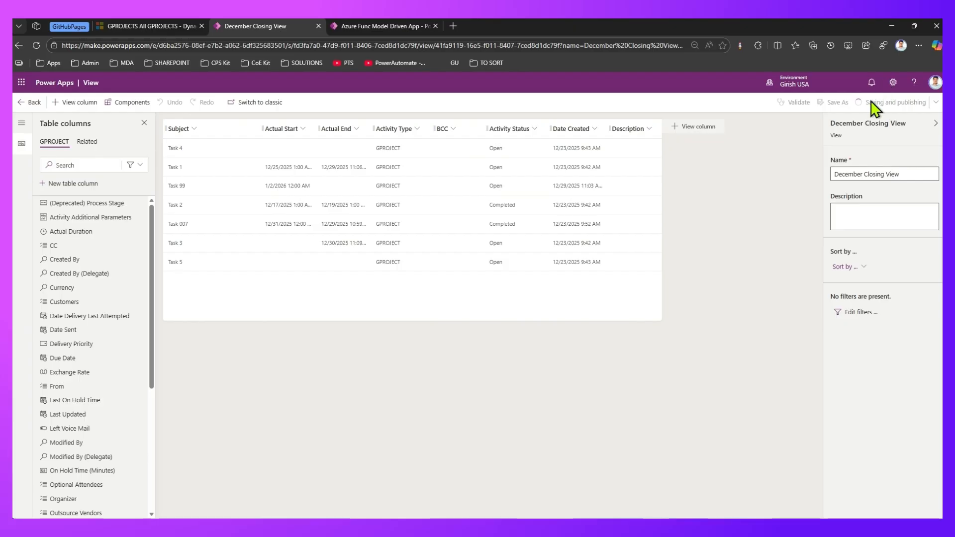
click(397, 27)
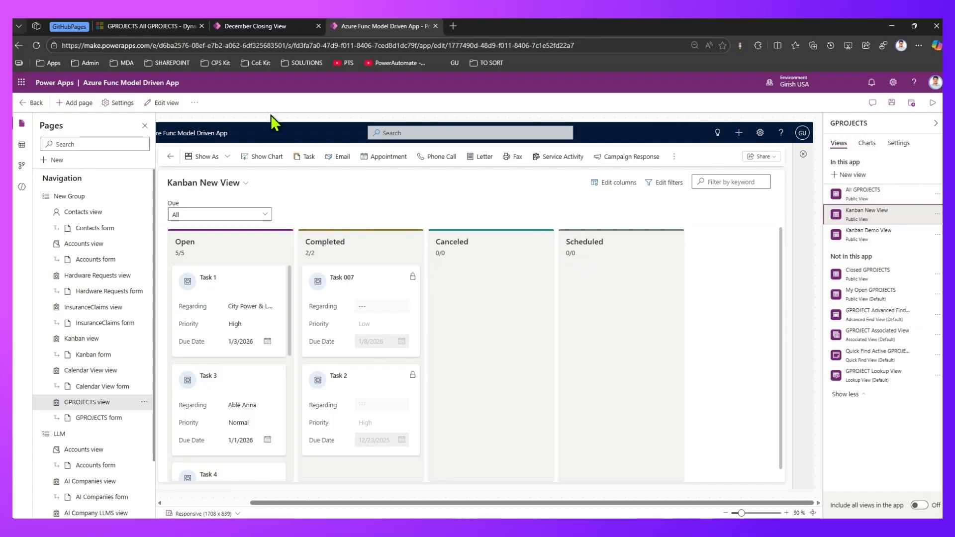
click(36, 45)
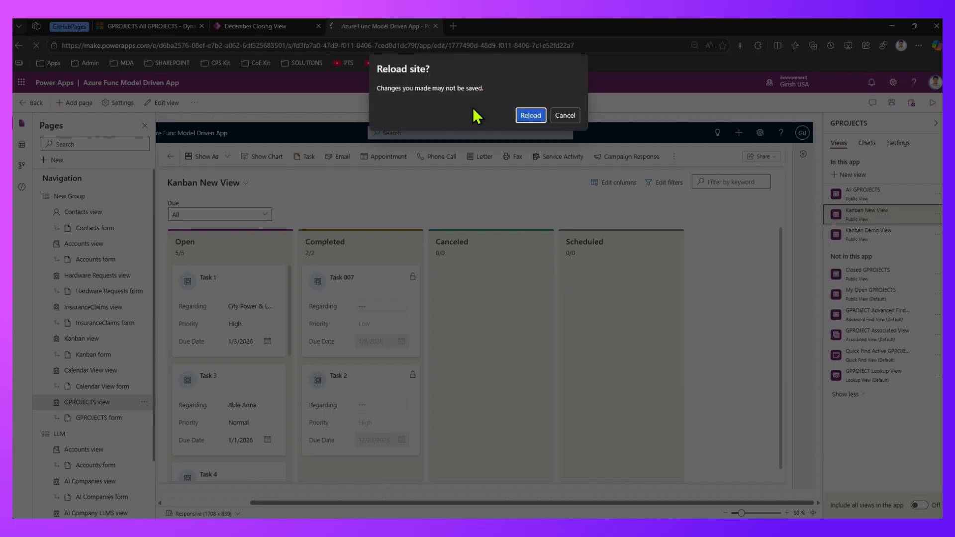
click(558, 115)
click(892, 103)
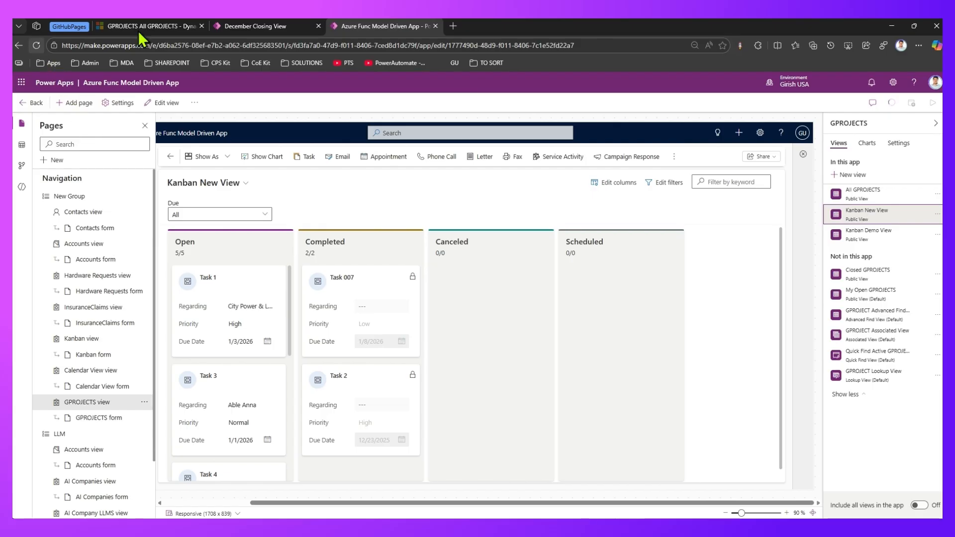
Step: Check the December Closing View's publishing state and reload the model-driven app designer
click(278, 26)
click(383, 26)
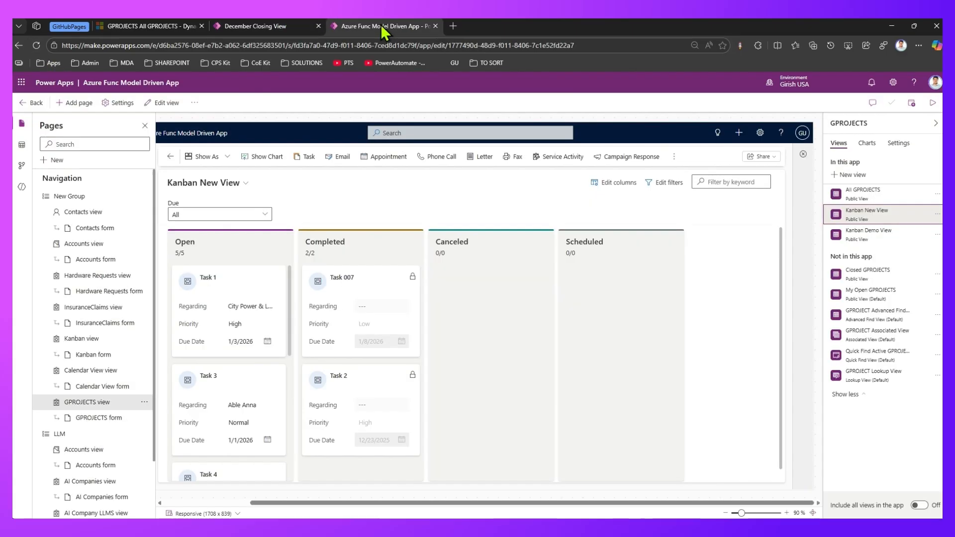
click(259, 26)
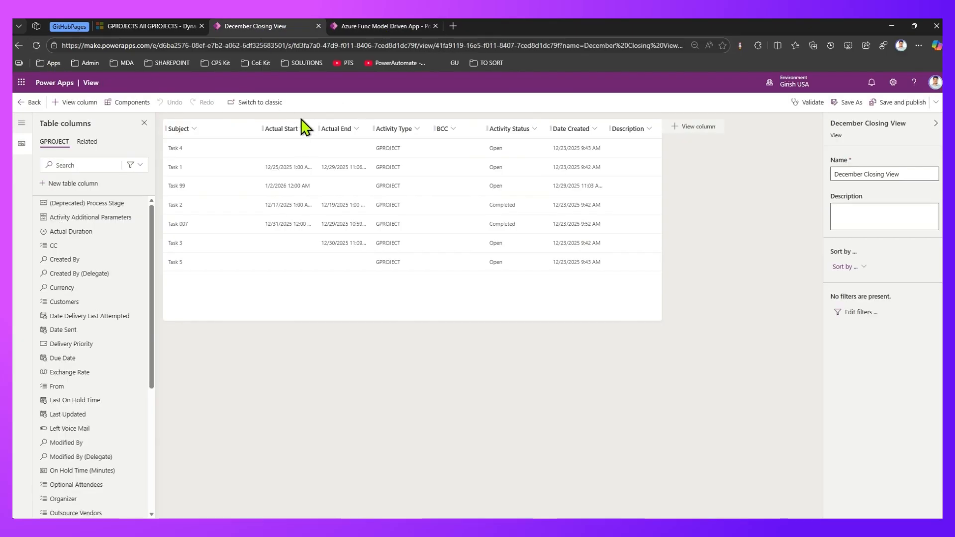
click(380, 22)
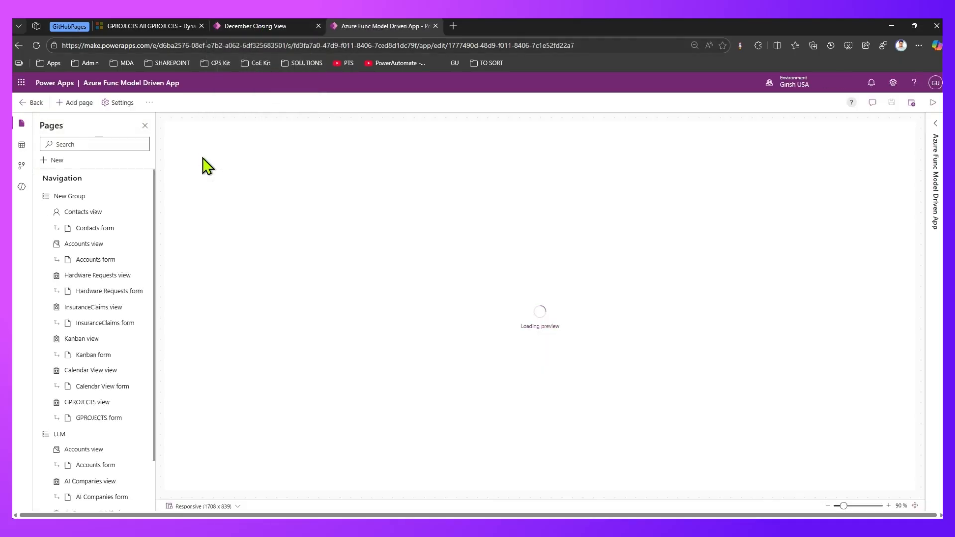
Step: Add the December Closing View to the GPROJECTS page's views in the app, and save and publish the app
click(89, 402)
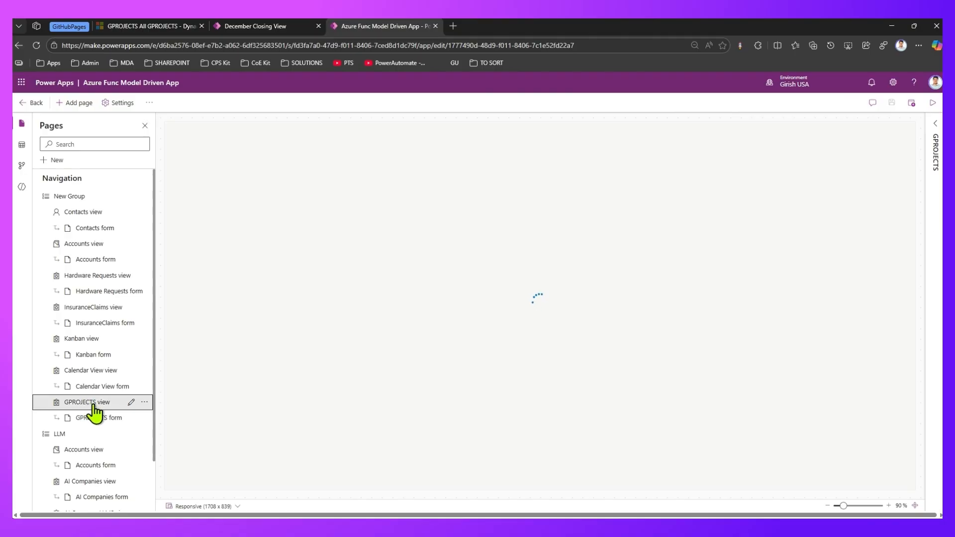
click(935, 130)
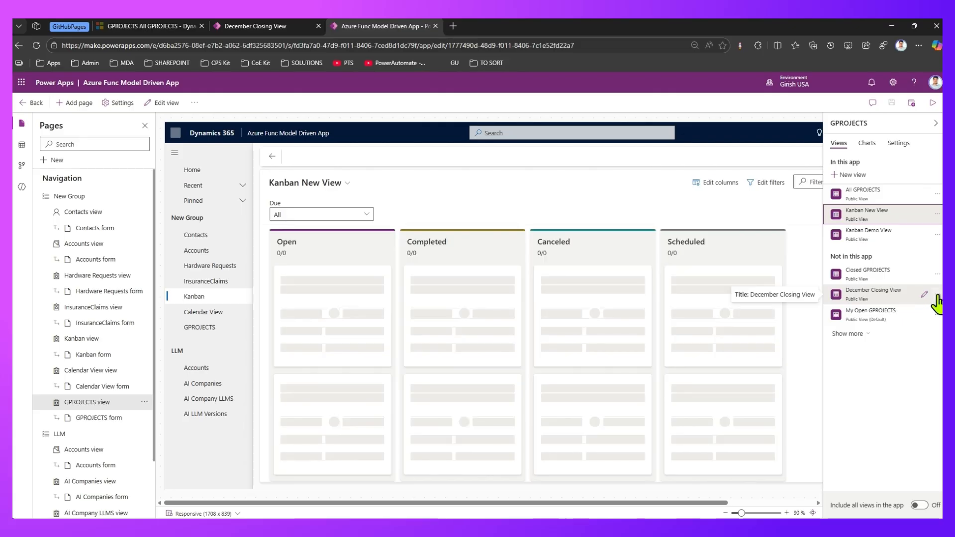
click(938, 295)
click(895, 326)
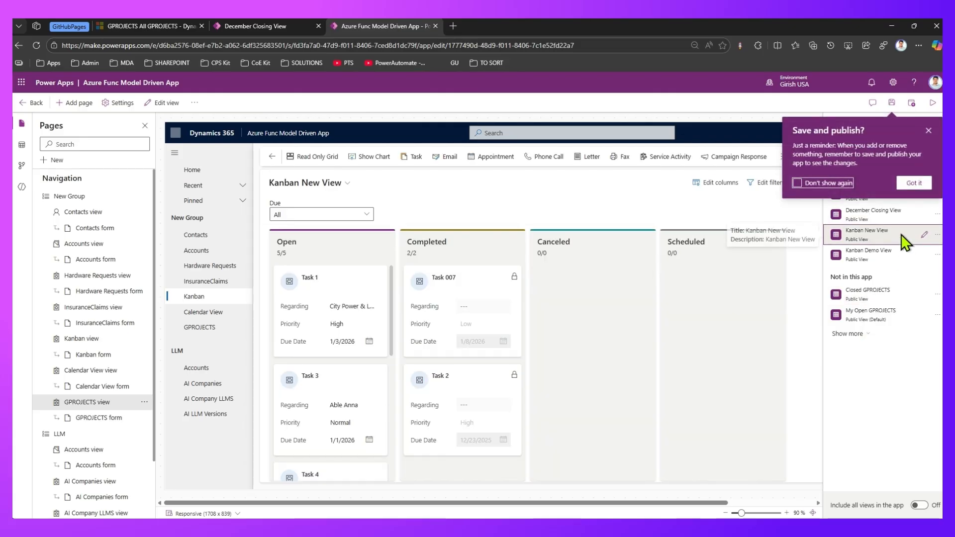
click(914, 183)
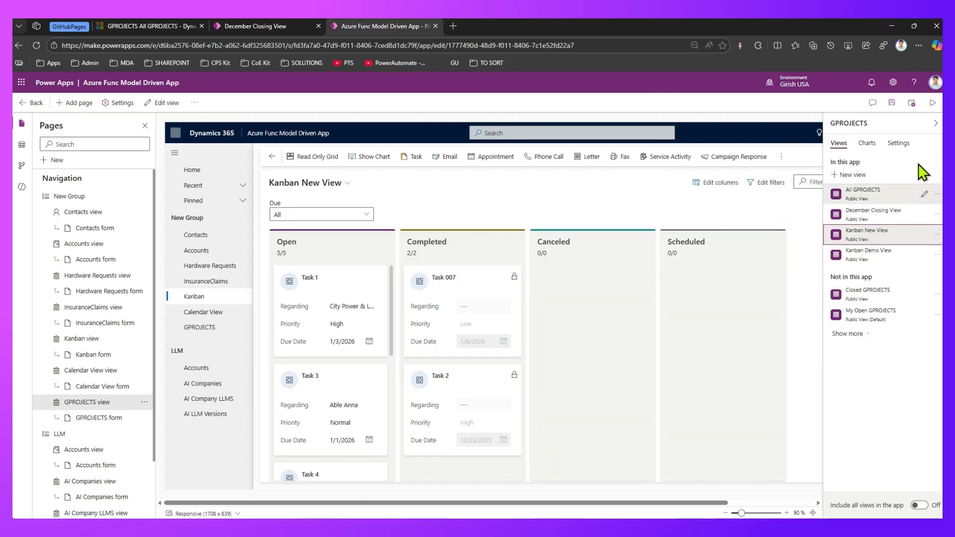
click(906, 103)
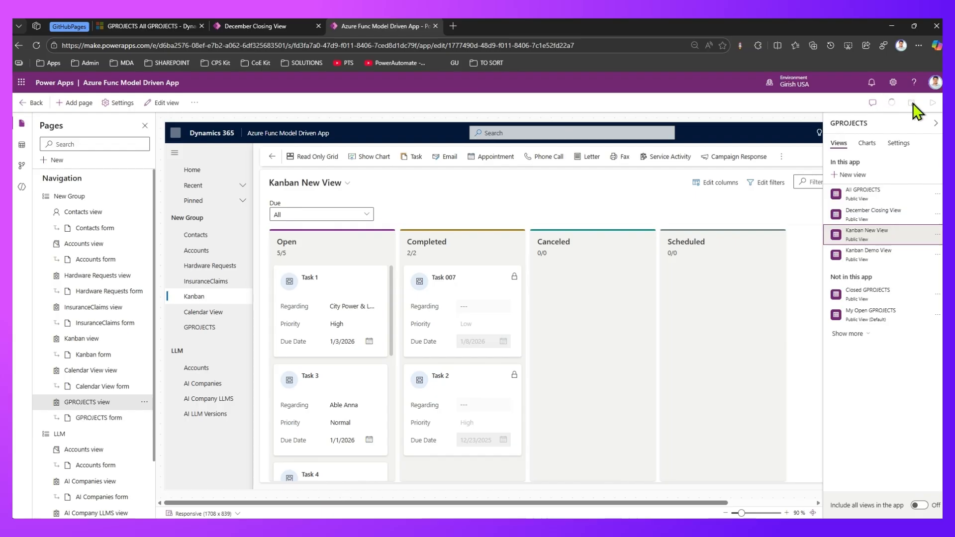
click(911, 103)
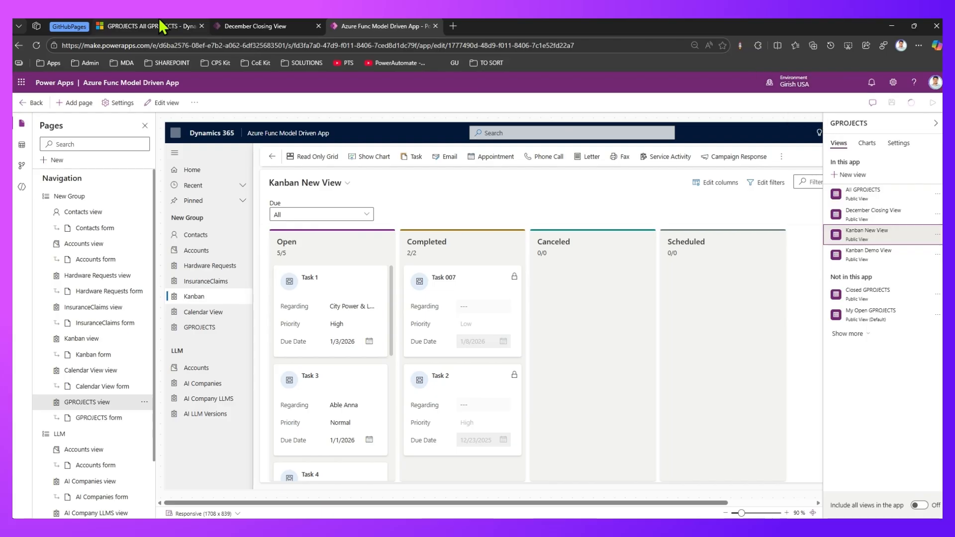
Step: Switch to the refreshed Dynamics 365 app and show the GPROJECTS page in the December Closing View
click(162, 27)
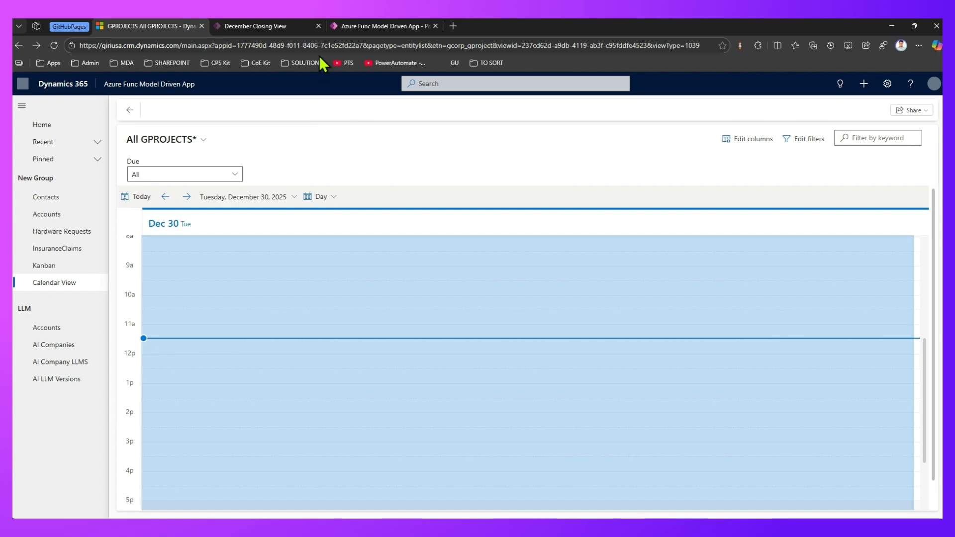
click(388, 26)
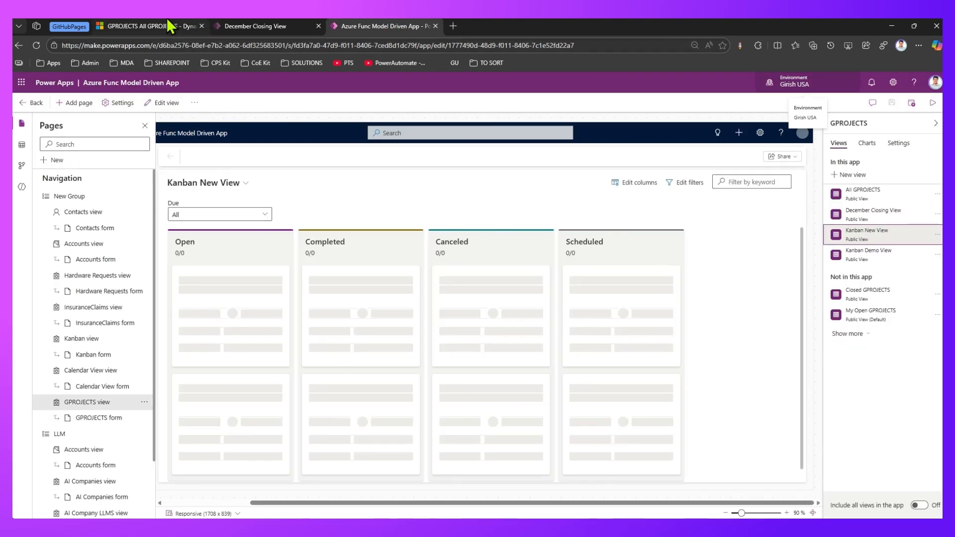
click(172, 26)
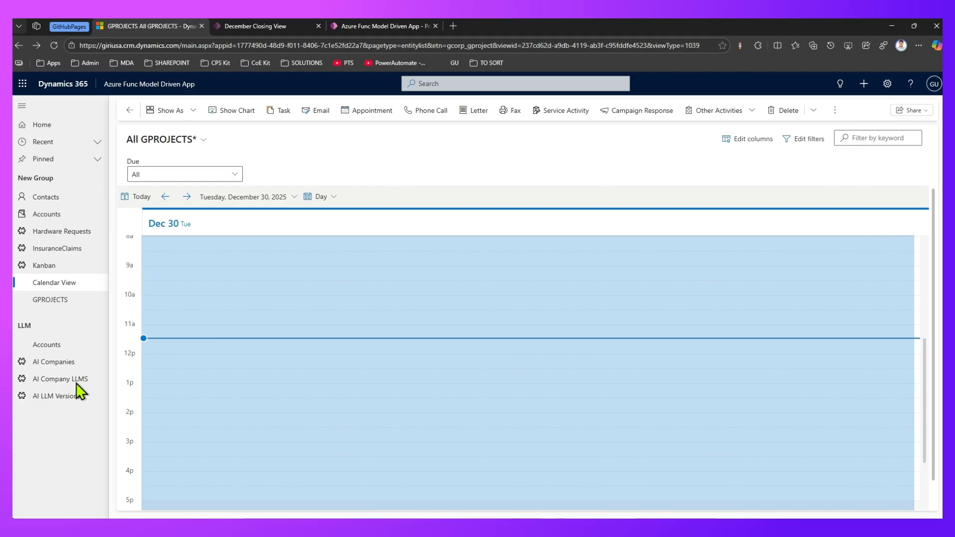
click(50, 300)
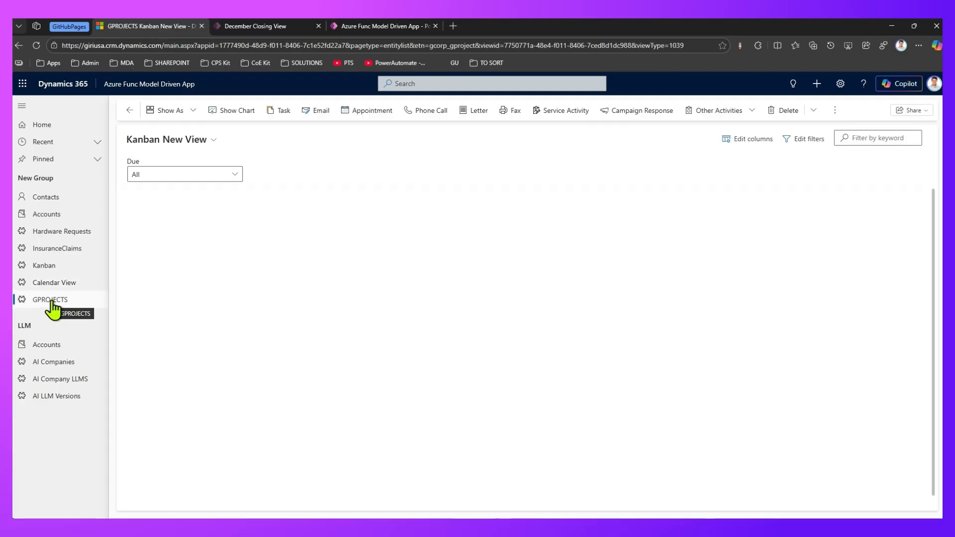
click(212, 141)
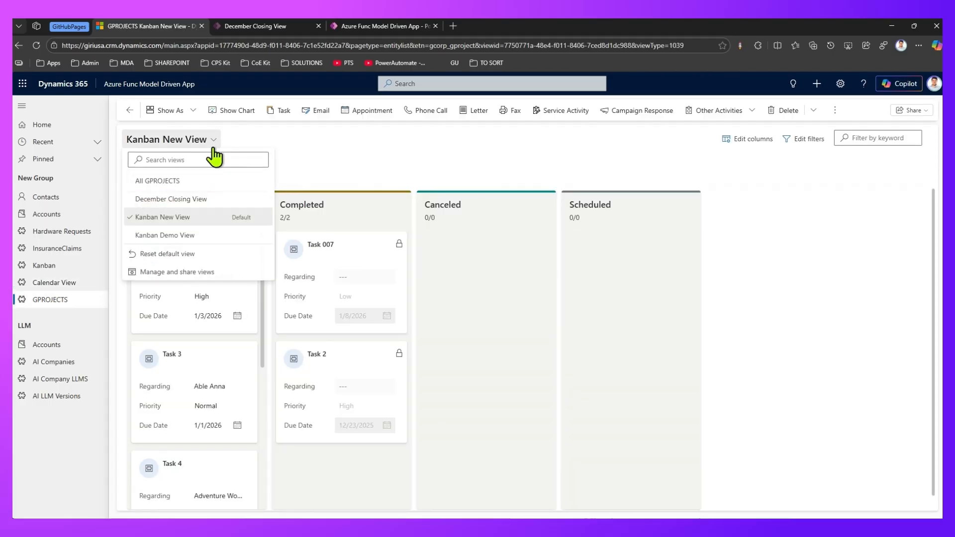
click(175, 200)
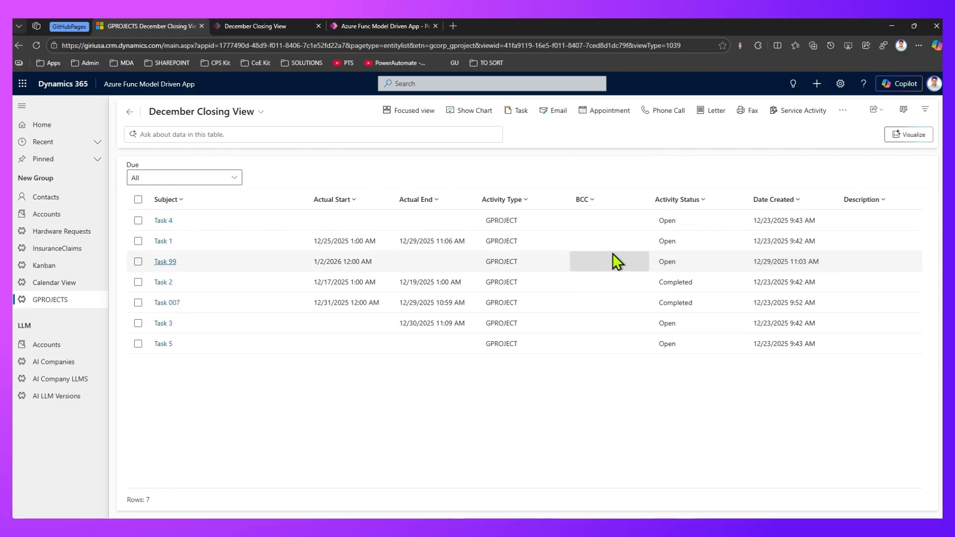
Step: Switch to the December Closing View designer, make the Calendar_Control_V2 component available, and start adding the newly listed Calendar control to the view
click(264, 24)
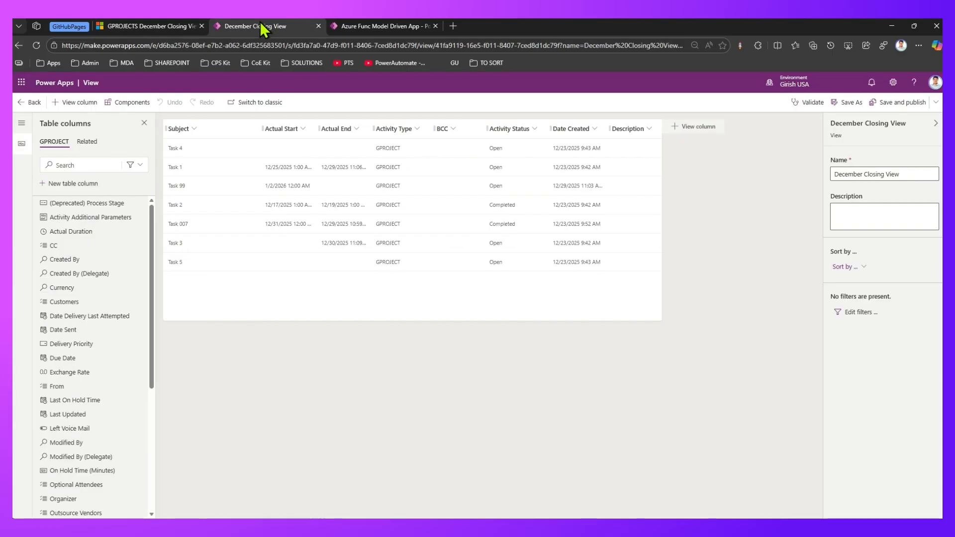
click(122, 103)
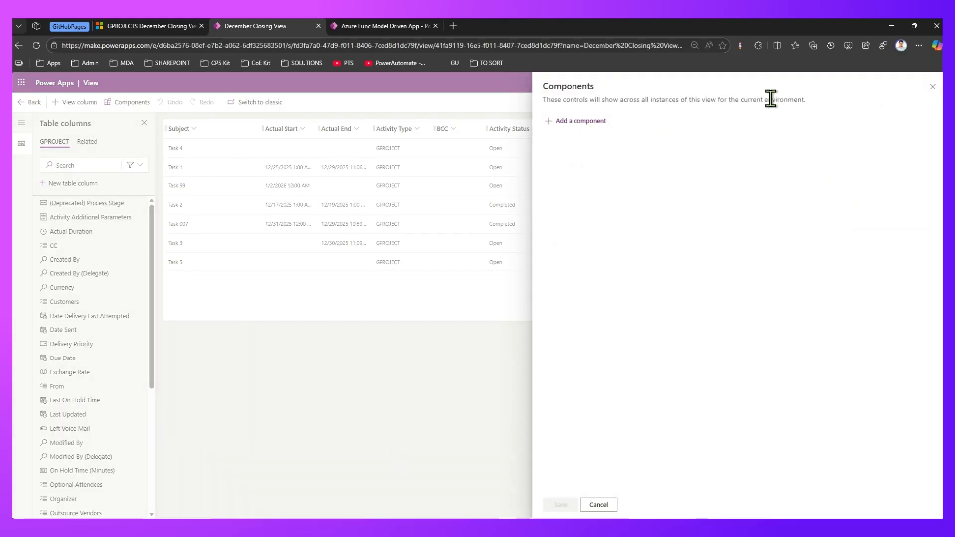
click(590, 122)
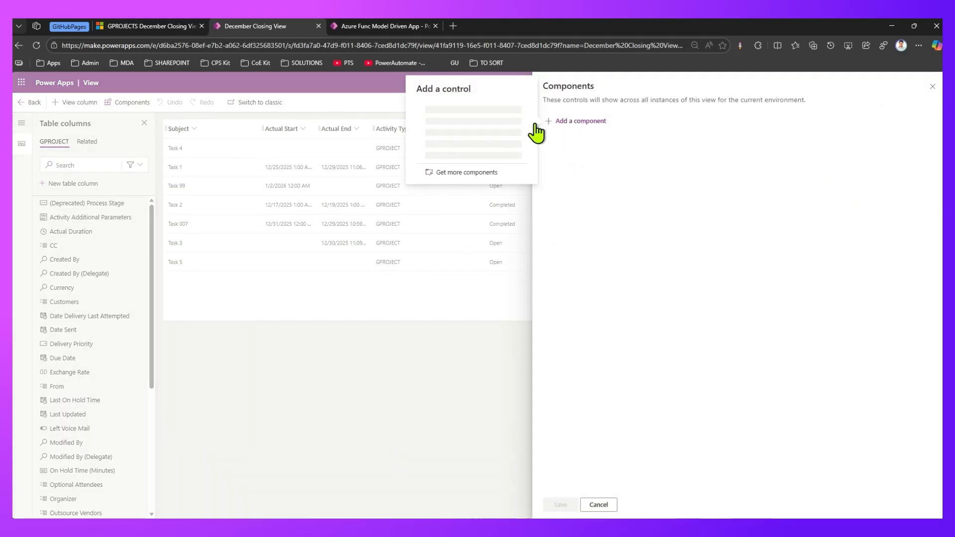
click(462, 174)
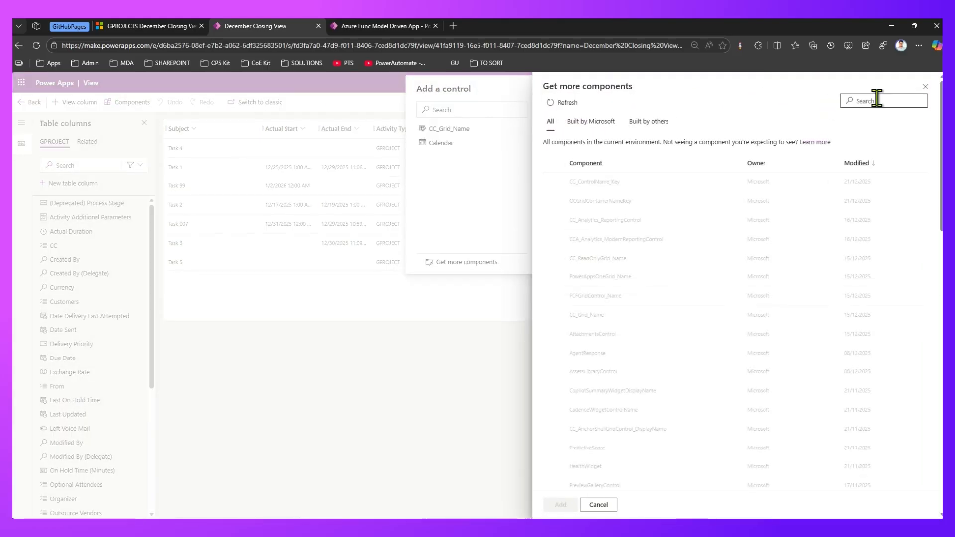
click(856, 100)
text(calendar)
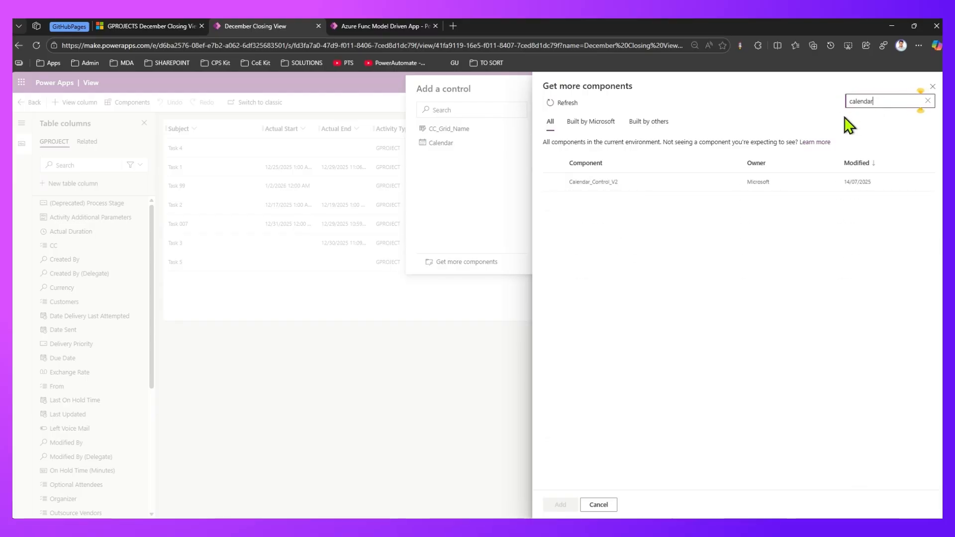
click(580, 185)
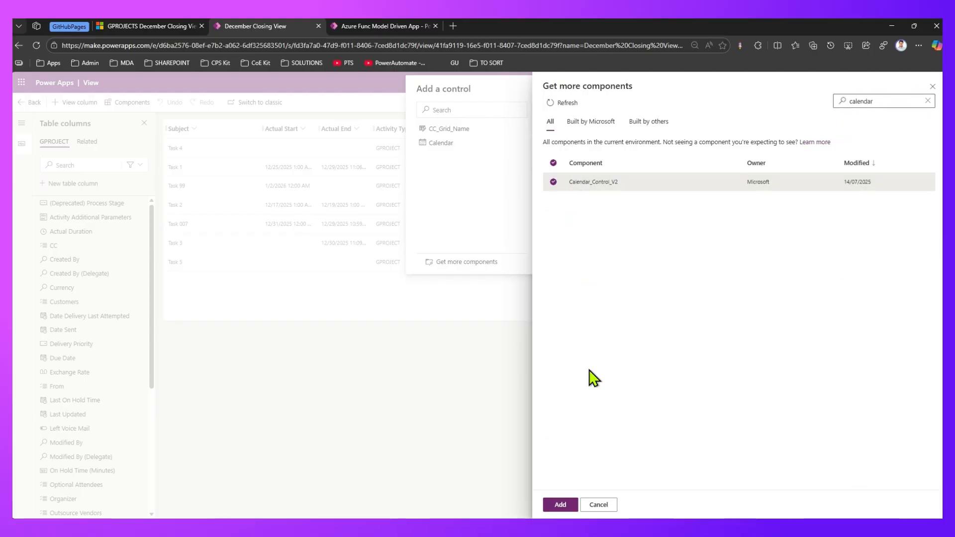
click(572, 511)
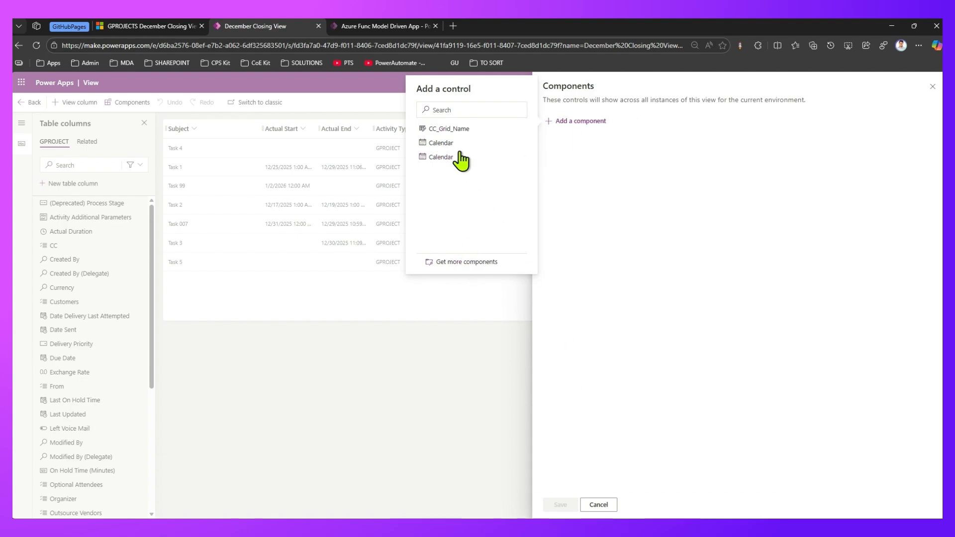
mouse_move(455, 145)
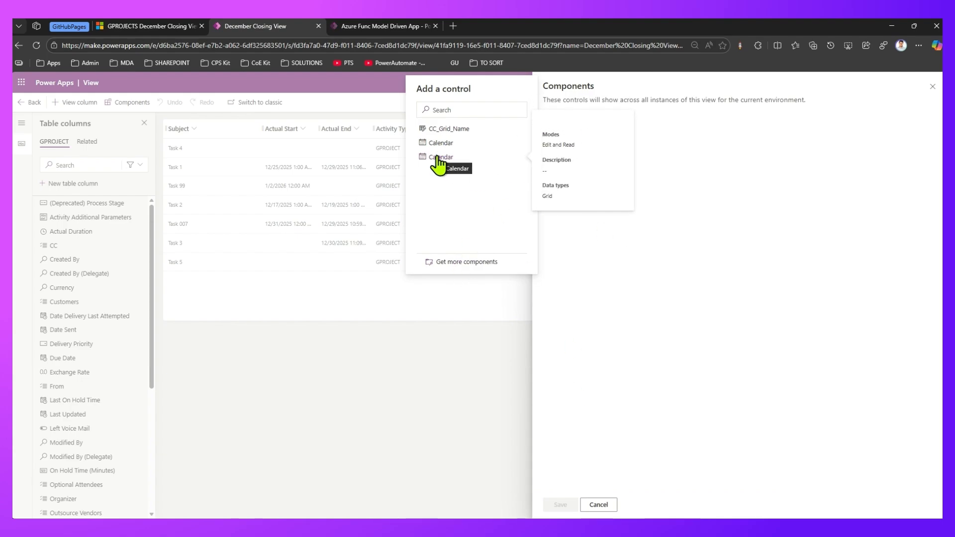
click(438, 157)
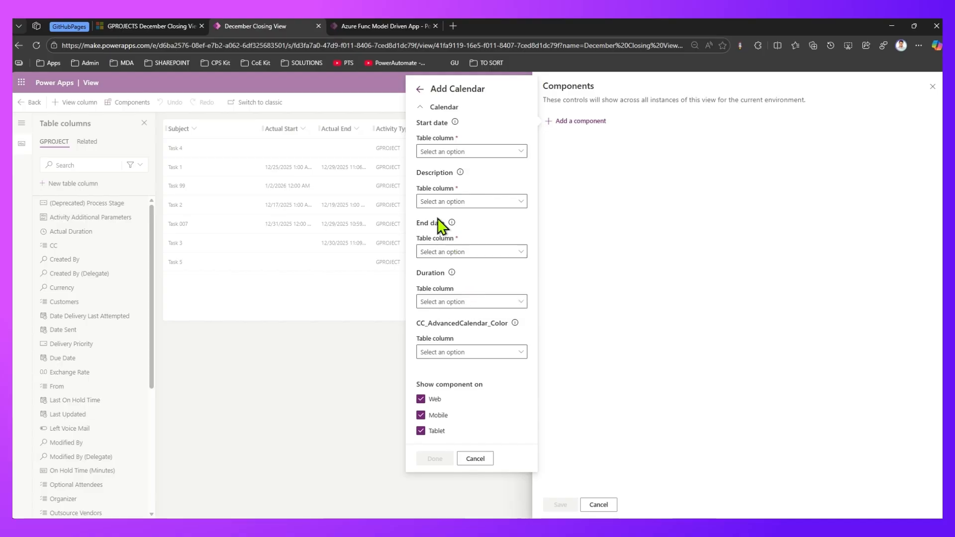
drag(408, 117, 466, 130)
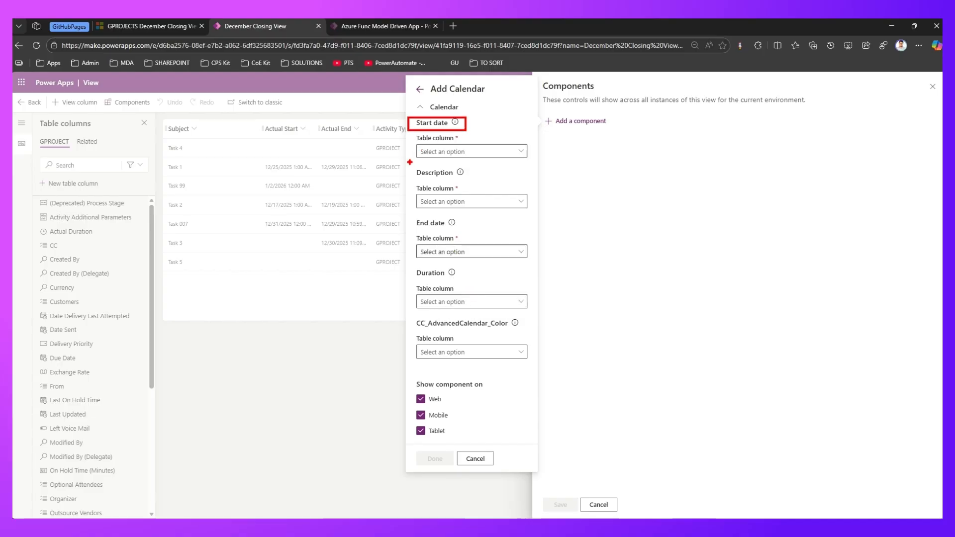
drag(410, 162, 477, 182)
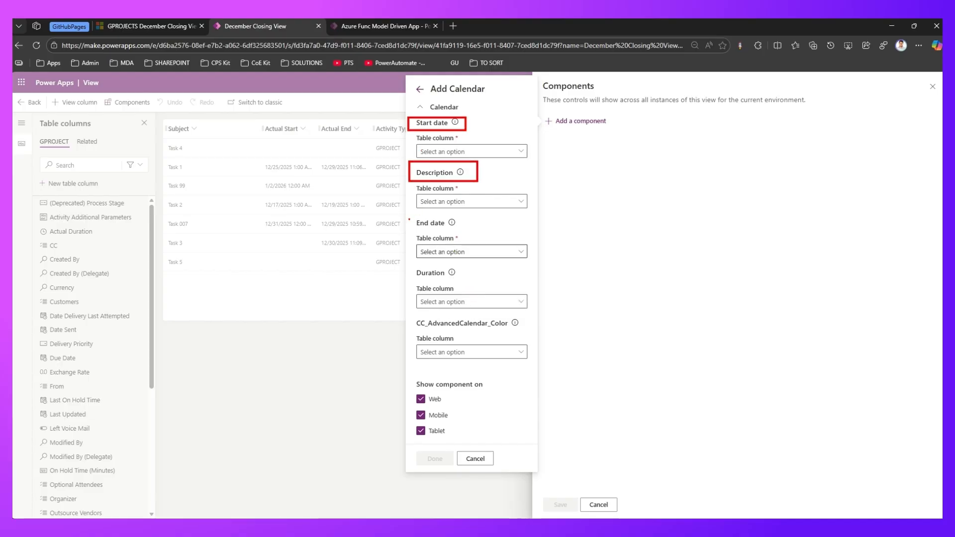
drag(409, 218, 477, 231)
drag(409, 266, 466, 280)
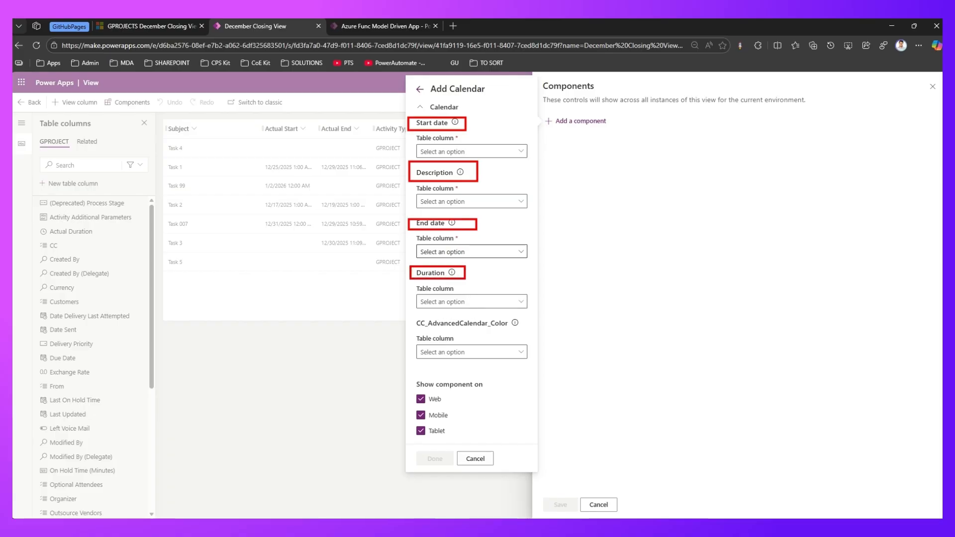
drag(408, 315, 540, 334)
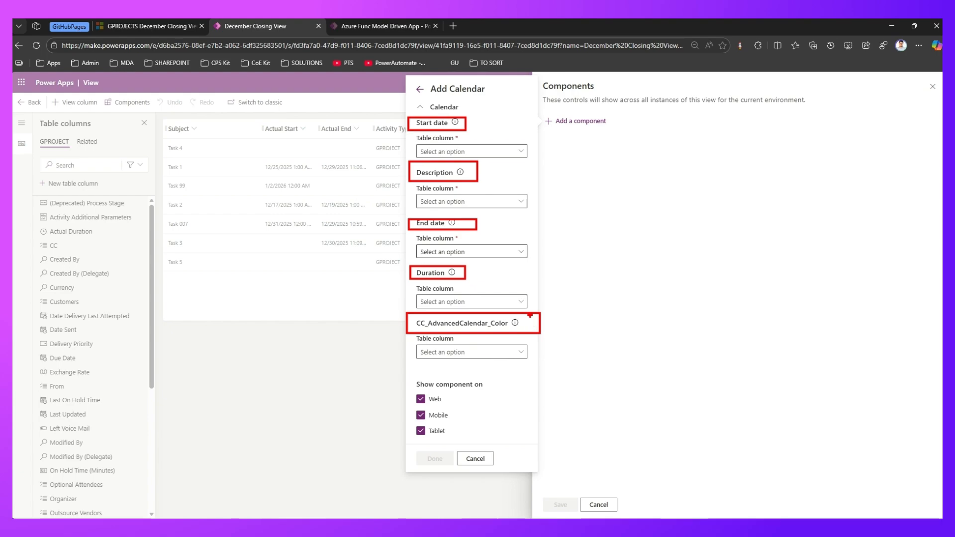
key(Escape)
Step: Map the Calendar control's start date to Start Date, its end date to Actual End, and its description to Subject
click(518, 151)
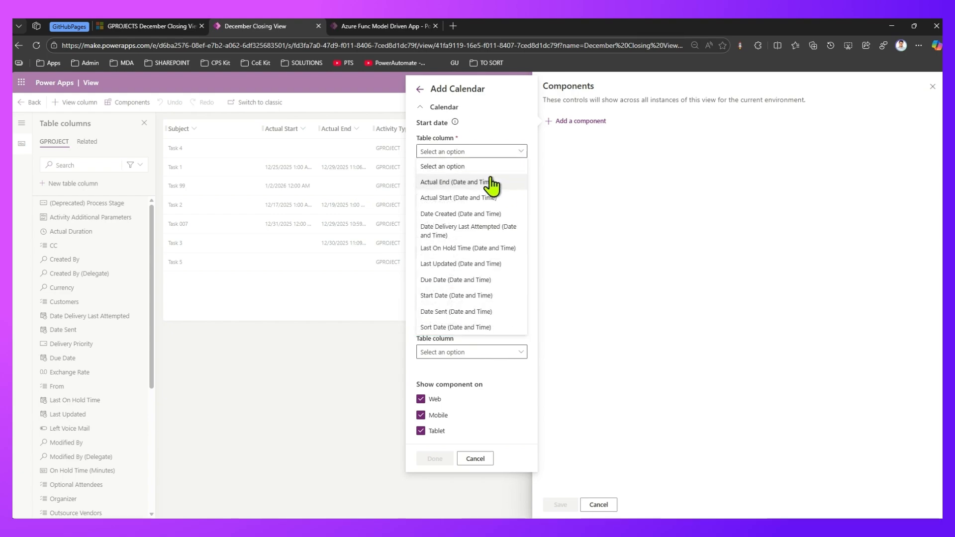
click(463, 297)
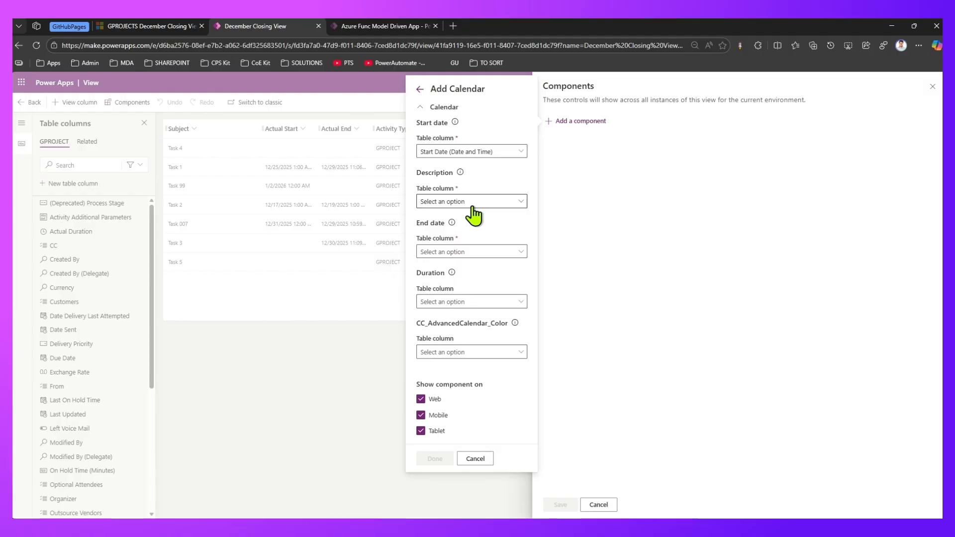
click(474, 255)
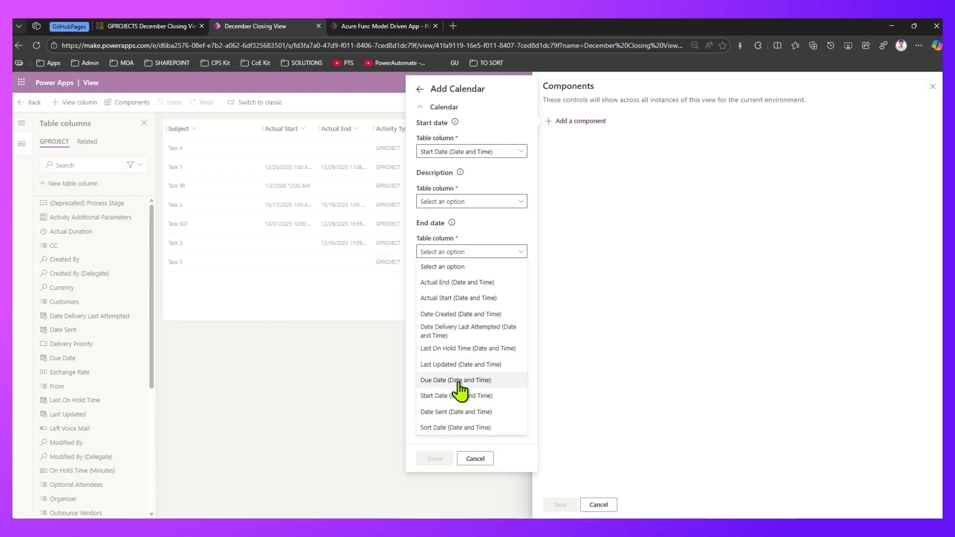
click(457, 284)
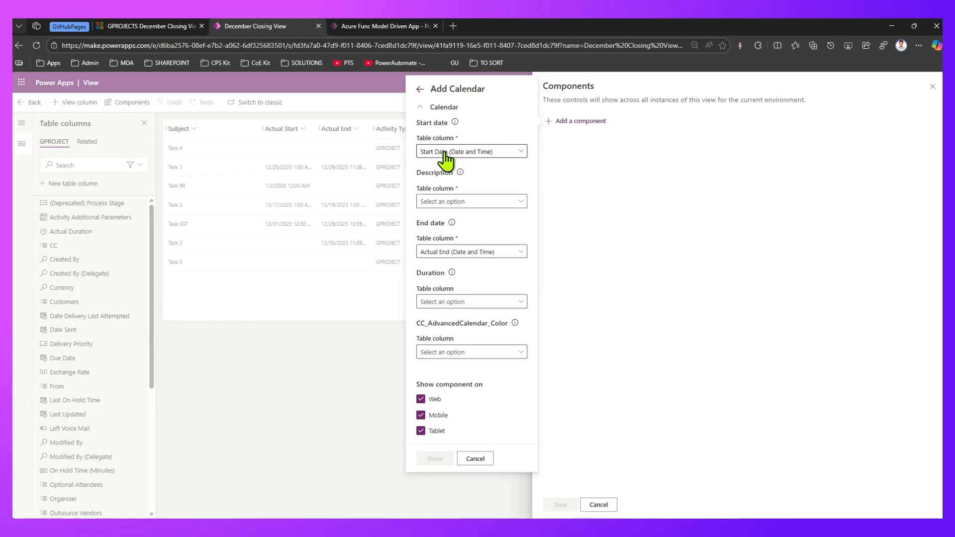
click(467, 202)
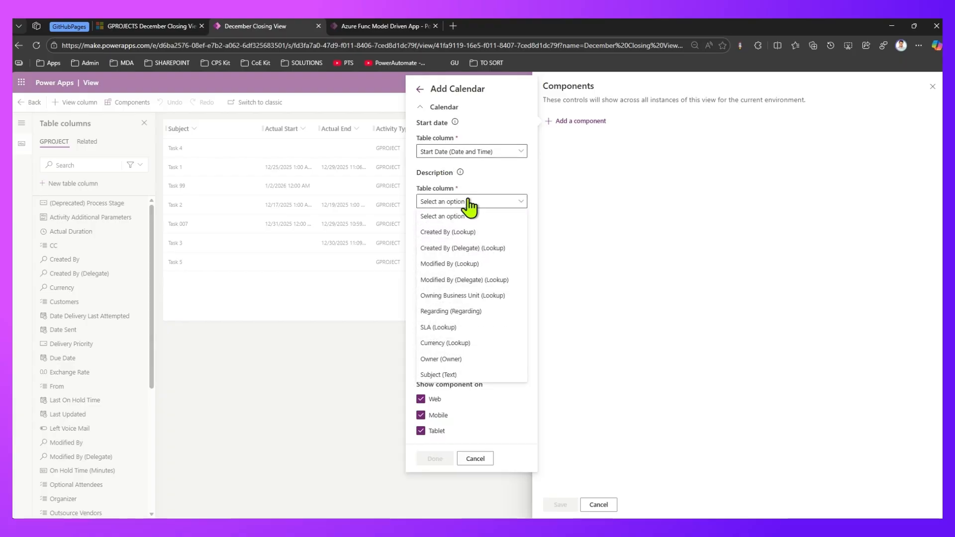
click(471, 374)
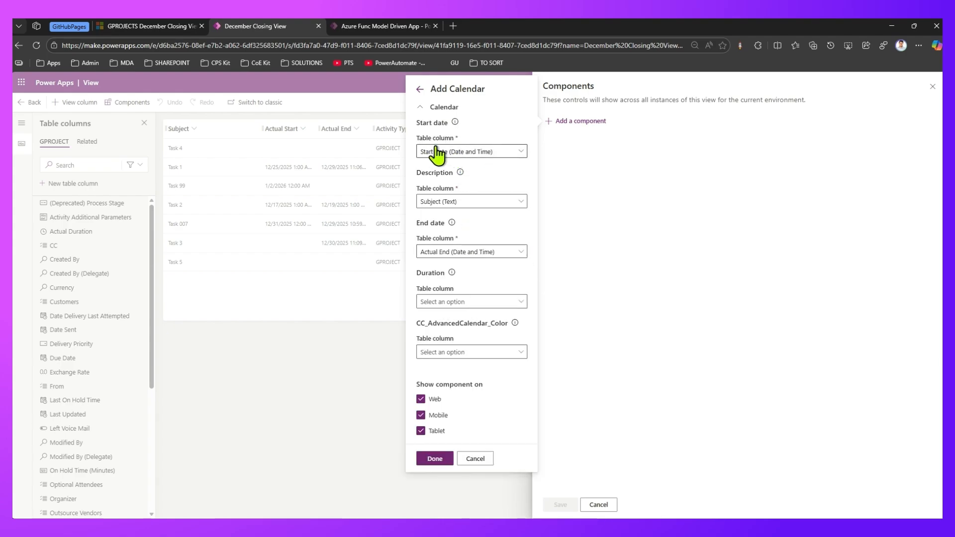
Step: Map the Calendar control's duration to Actual Duration and its CC_AdvancedCalendar_Color to Priority
click(441, 303)
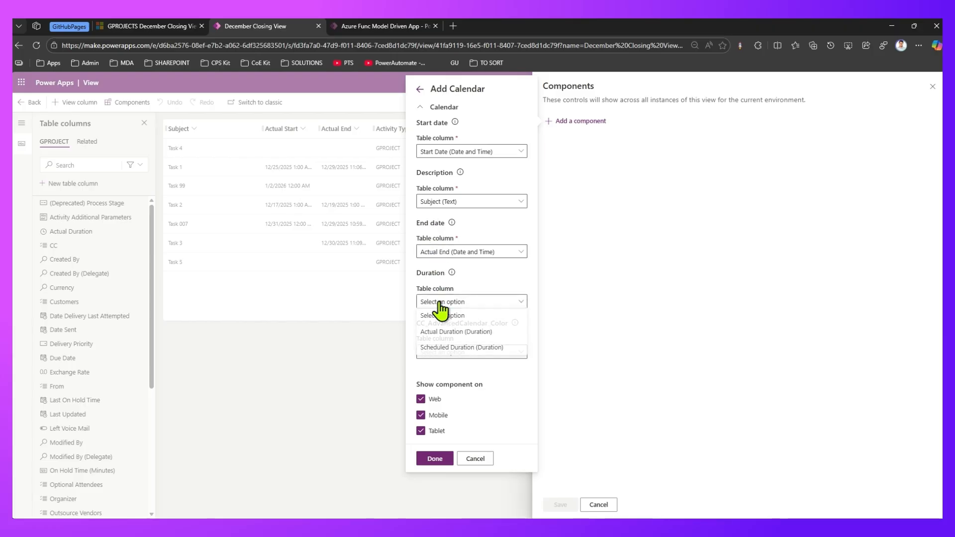
click(445, 334)
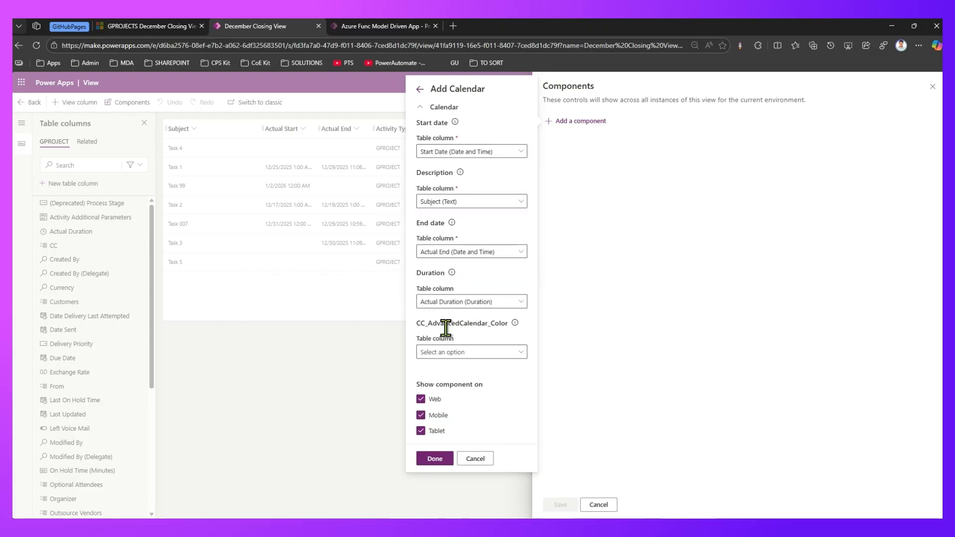
click(453, 354)
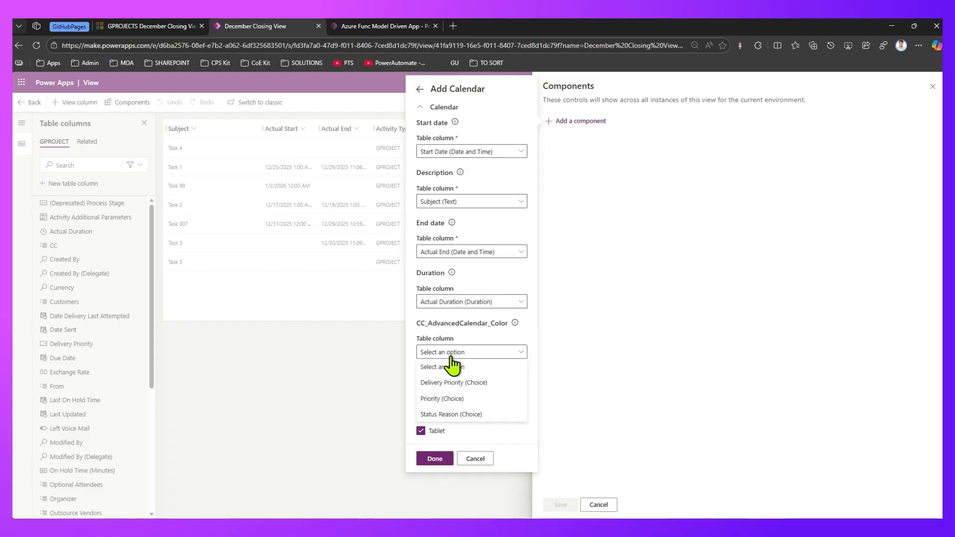
click(458, 398)
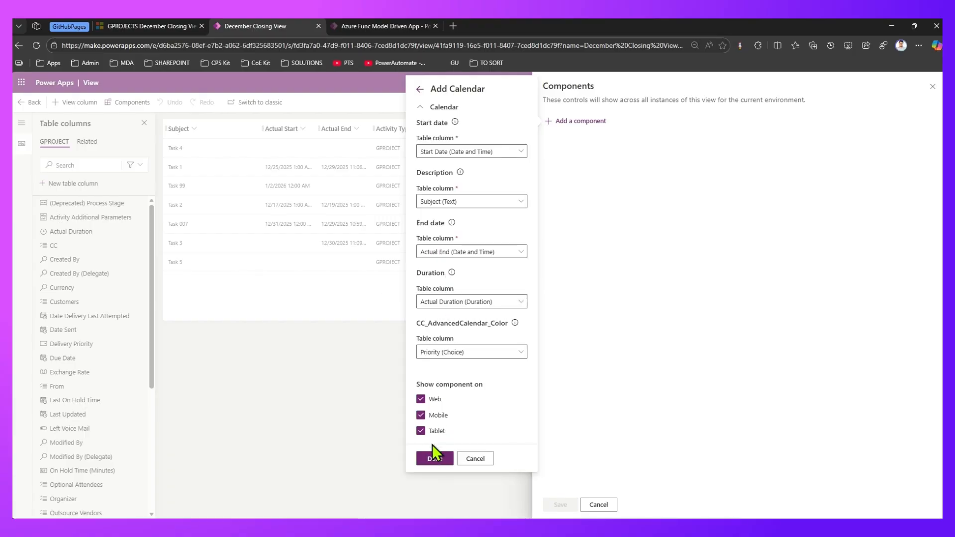
Step: Finish adding the Calendar control, save the view's components, and save and publish the December Closing View
click(434, 459)
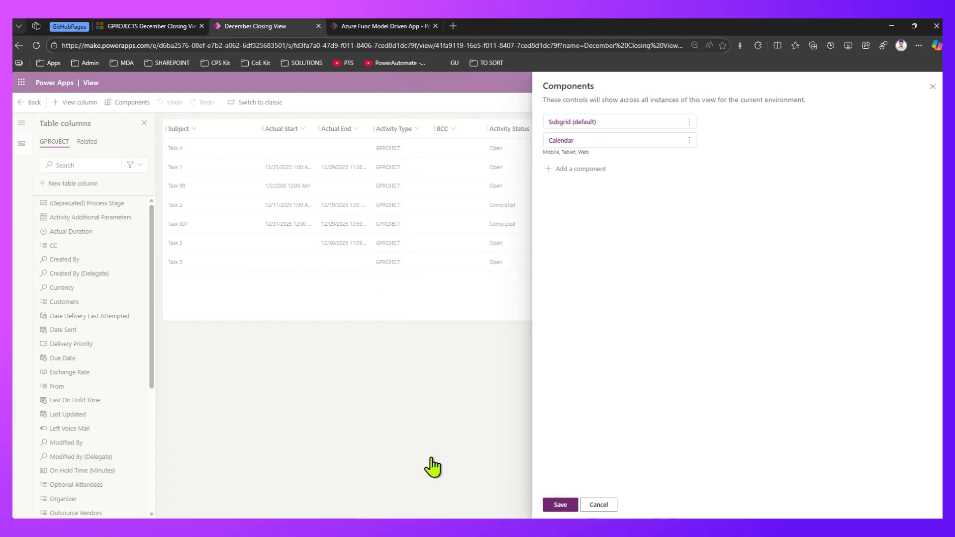
click(559, 503)
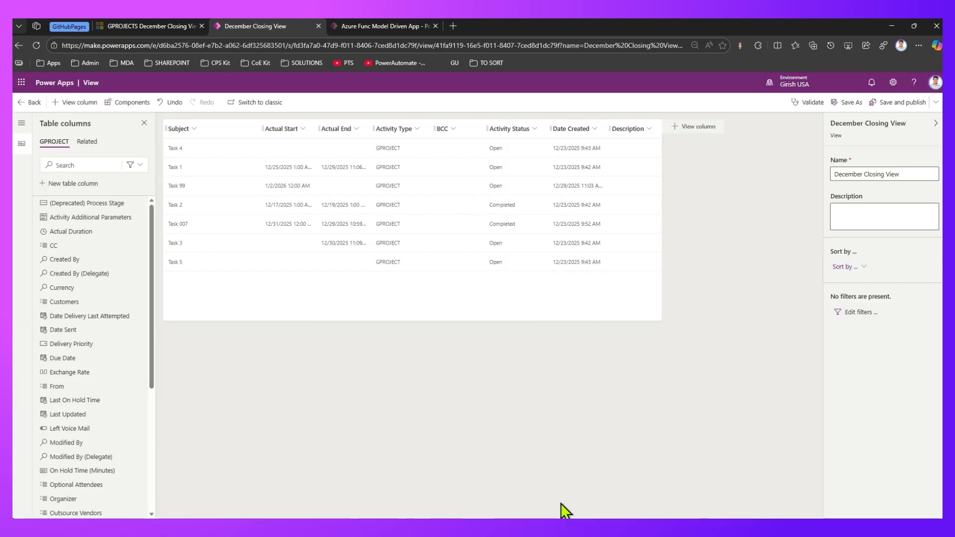
click(881, 102)
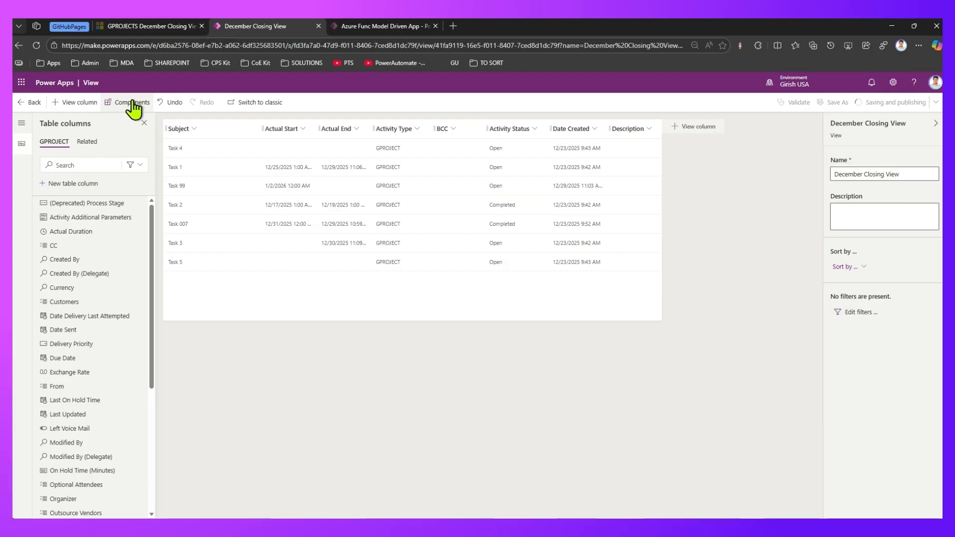
Step: Switch to the Dynamics 365 app and show the December Closing View calendar by week and by month
click(166, 25)
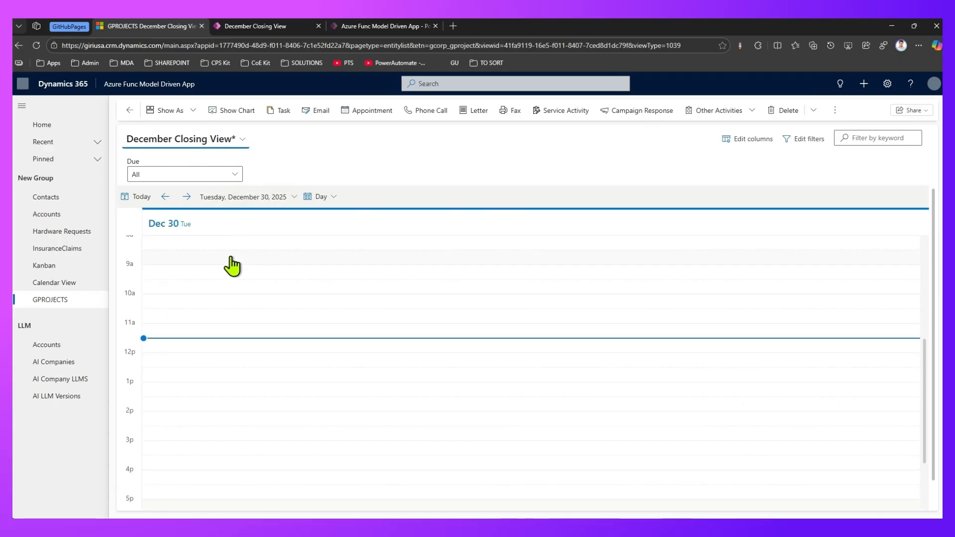
click(322, 199)
click(324, 234)
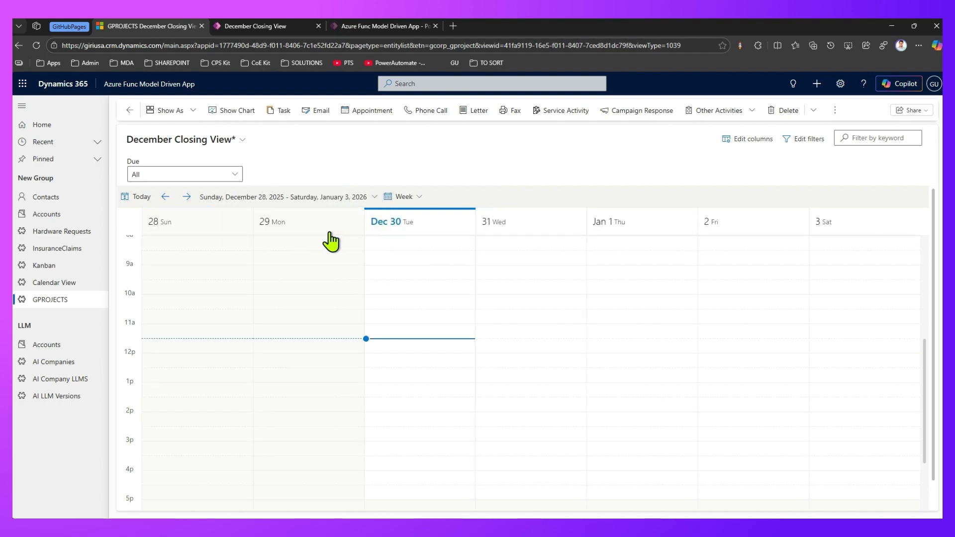
click(416, 199)
click(405, 249)
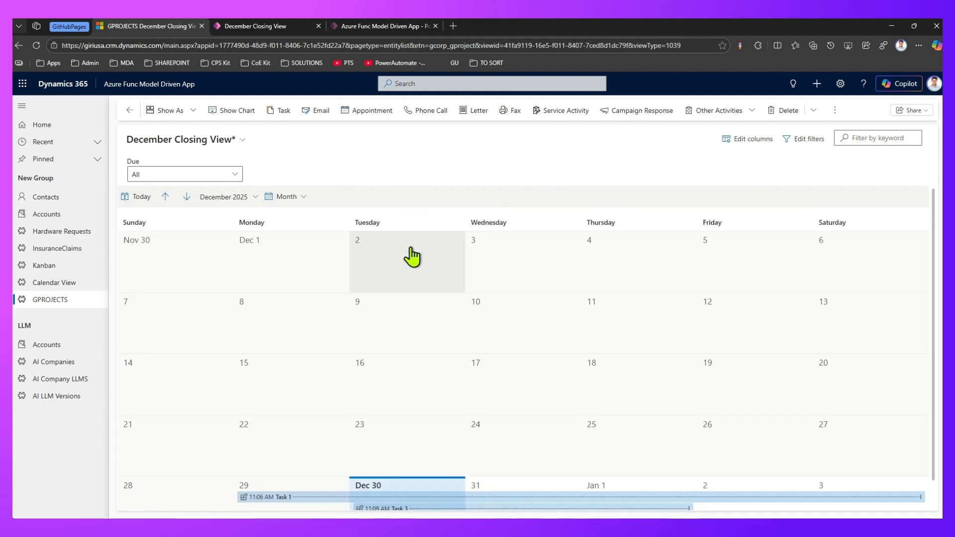
scroll(453, 326, down, 1)
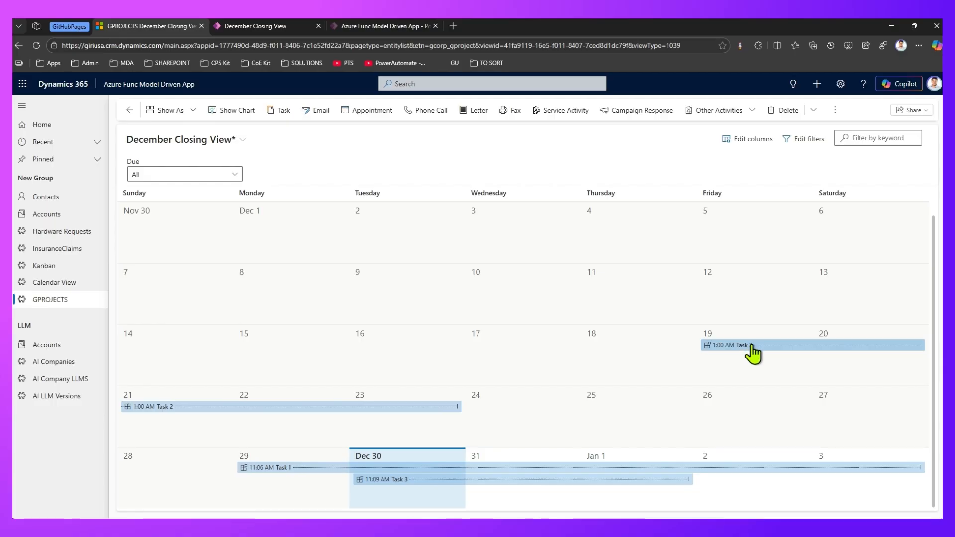
Step: Open a new GPROJECT form from December 18 in the calendar and return to the view without saving
click(656, 367)
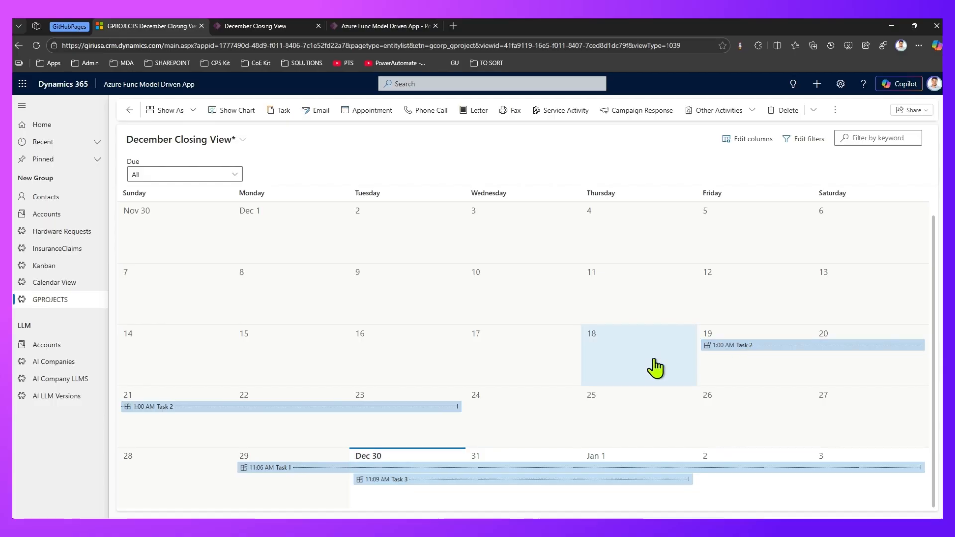
double_click(656, 368)
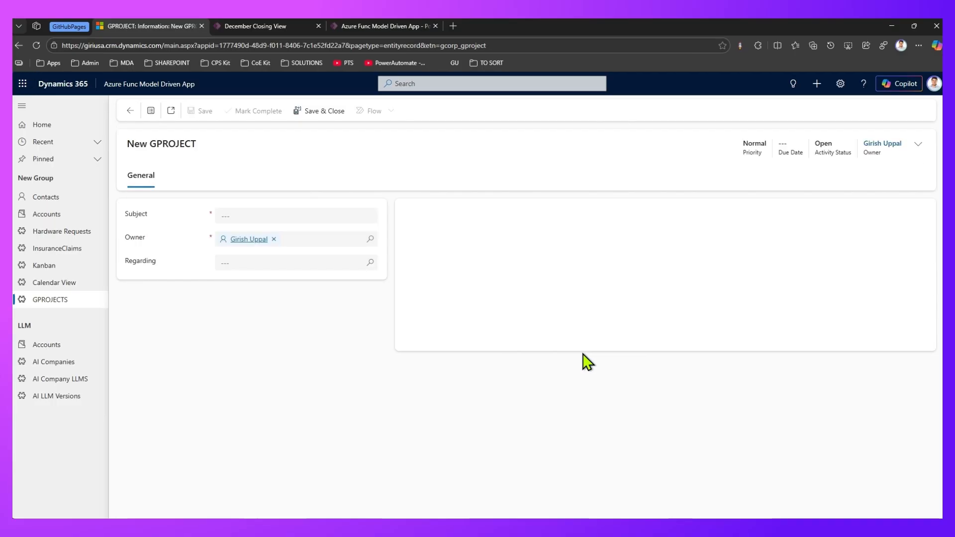
click(130, 110)
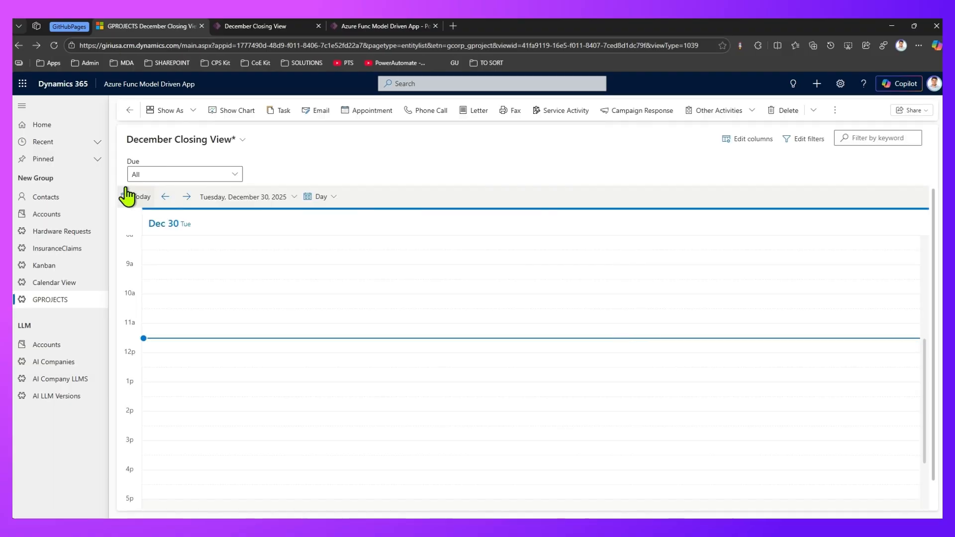
Step: Show the calendar by month again and display the summary of Task 1 starting on December 29
click(322, 198)
click(340, 251)
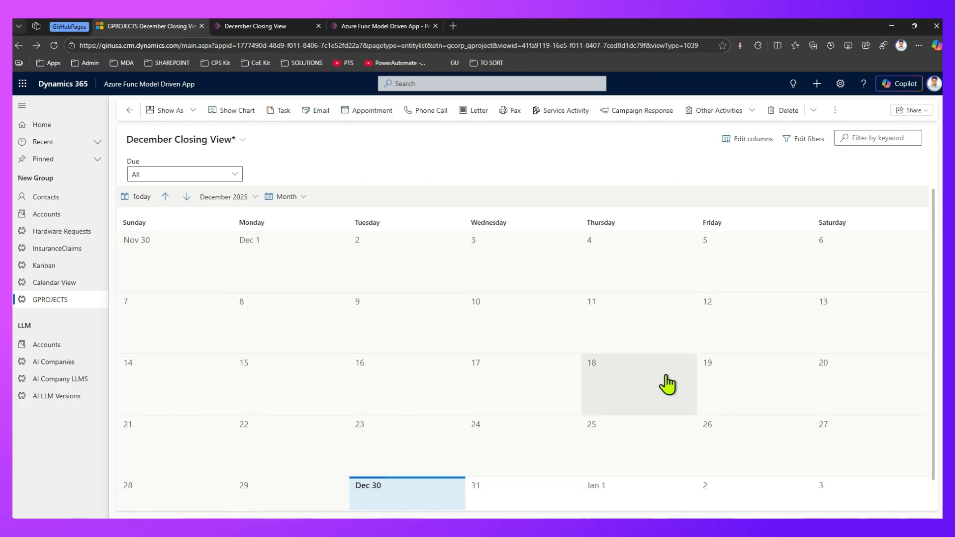
scroll(465, 485, down, 1)
click(452, 470)
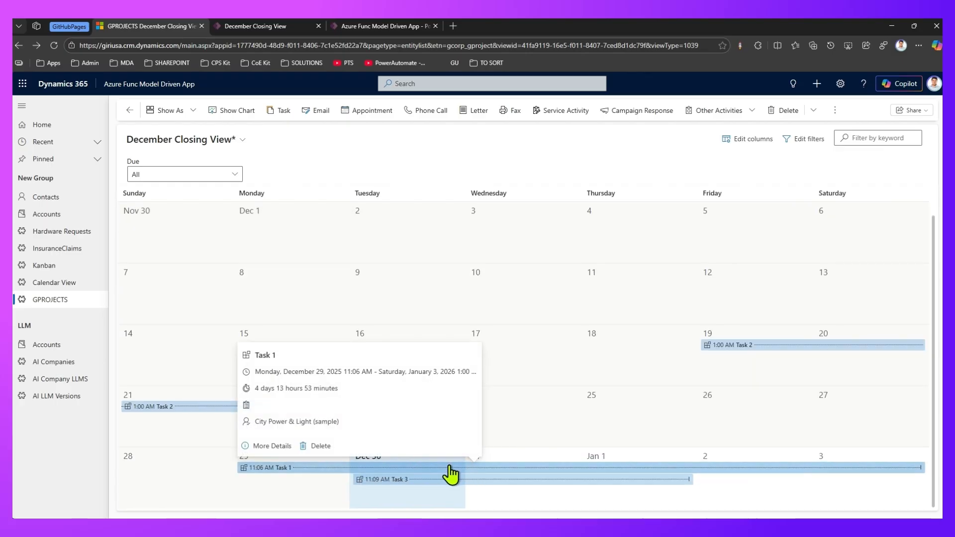